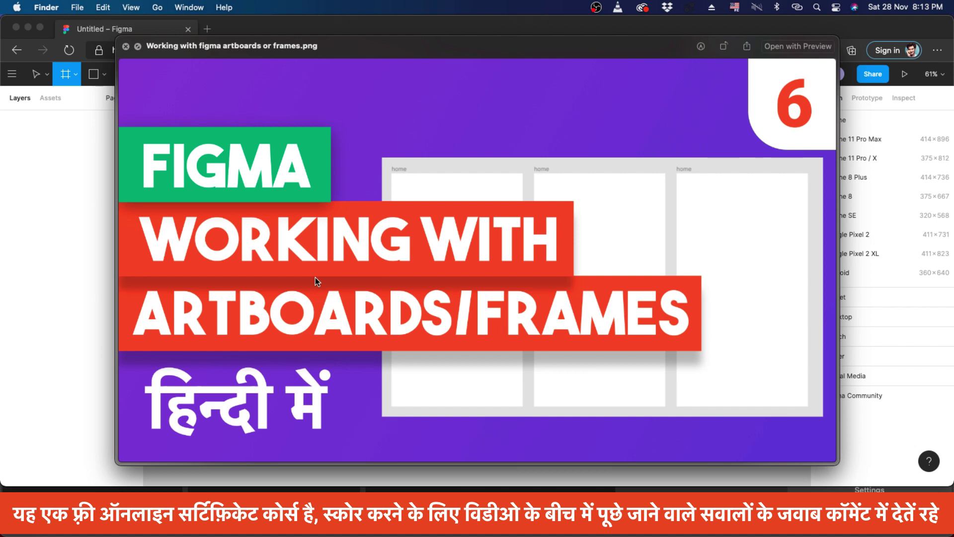
# Step: Look through the cover images for lessons 6 and 7, and switch to the untitled Figma file
pyautogui.press('Down')
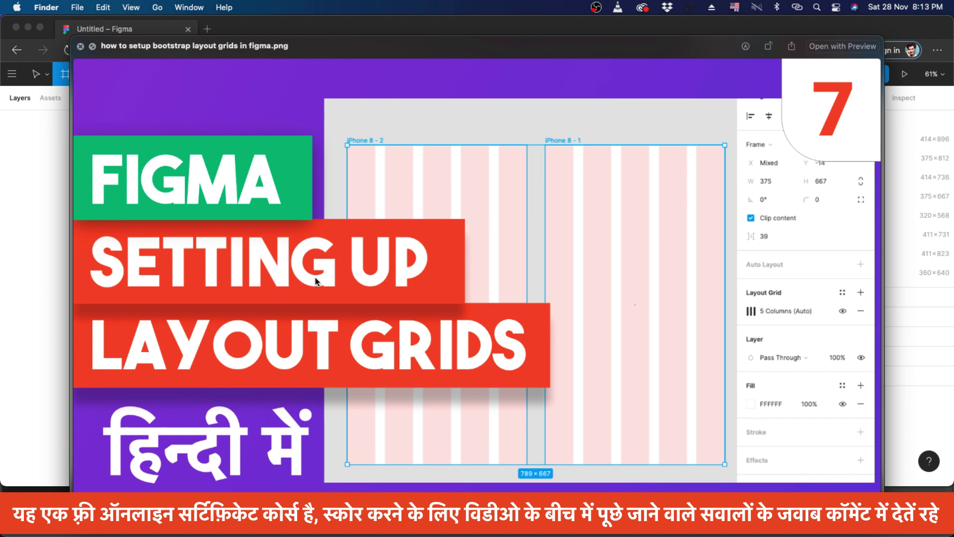
pyautogui.press('Up')
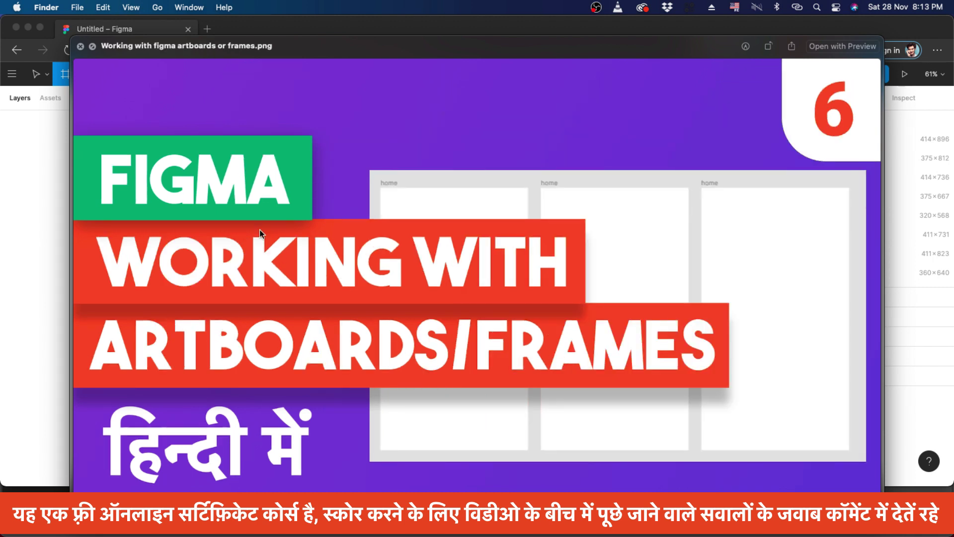
pyautogui.click(64, 180)
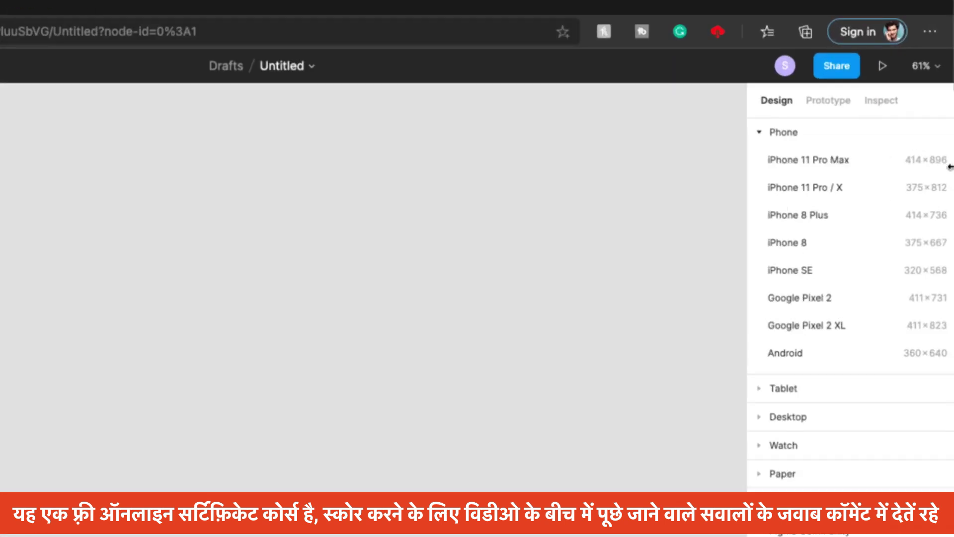
# Step: Examine the frame size presets for phone, tablet, desktop, watch, paper and social media
pyautogui.click(758, 133)
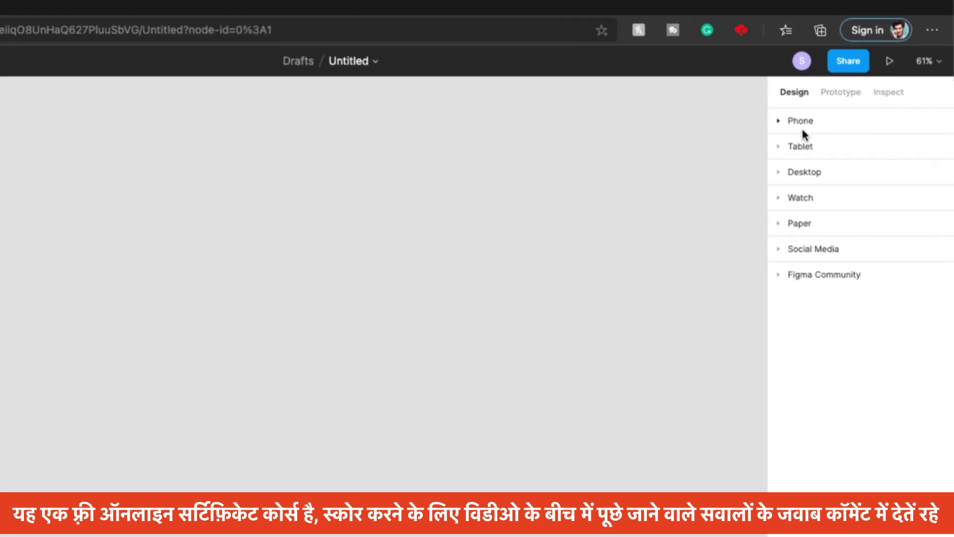
pyautogui.click(779, 121)
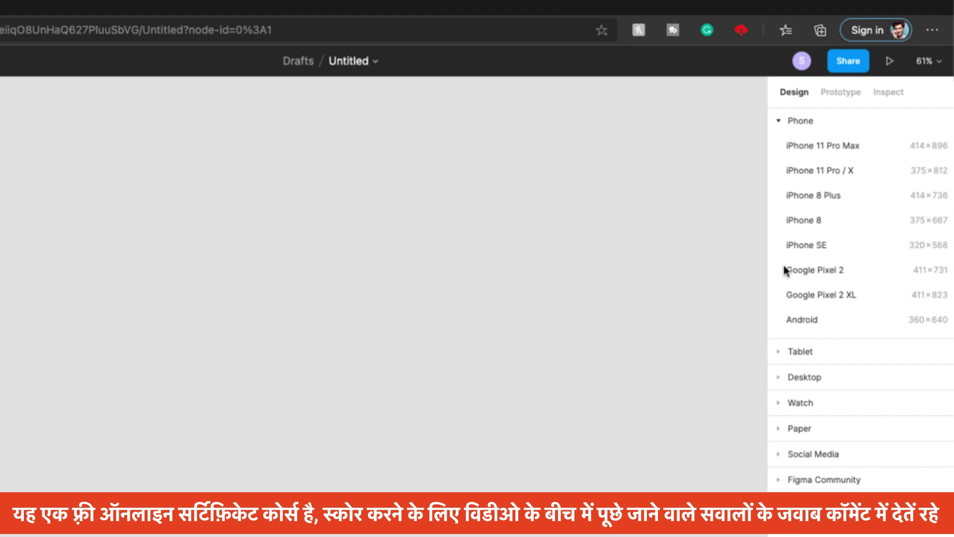
pyautogui.click(785, 121)
pyautogui.click(778, 147)
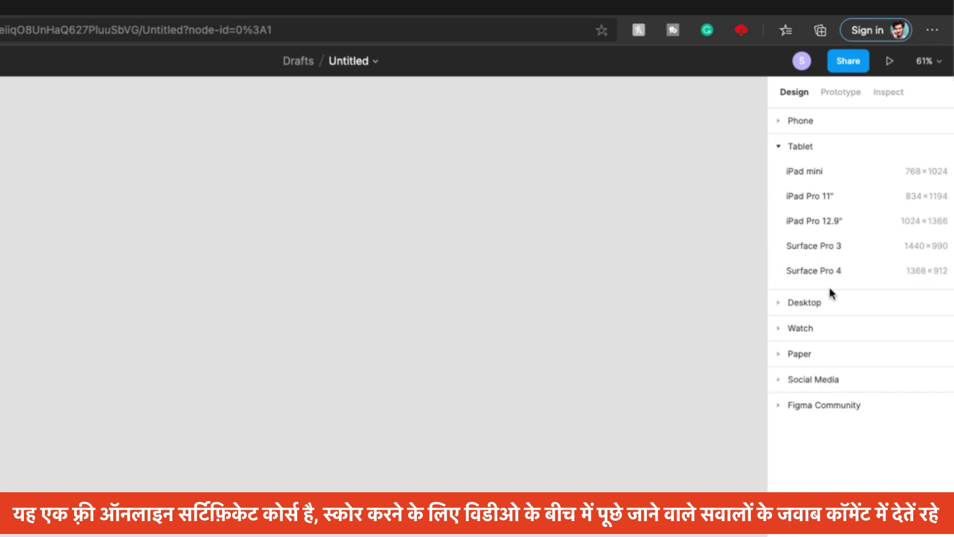
pyautogui.click(778, 147)
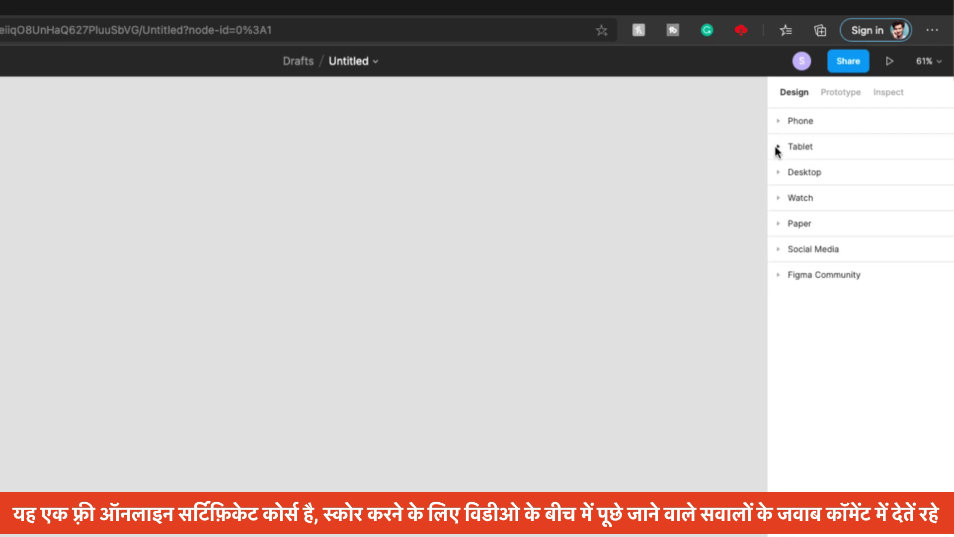
pyautogui.click(778, 173)
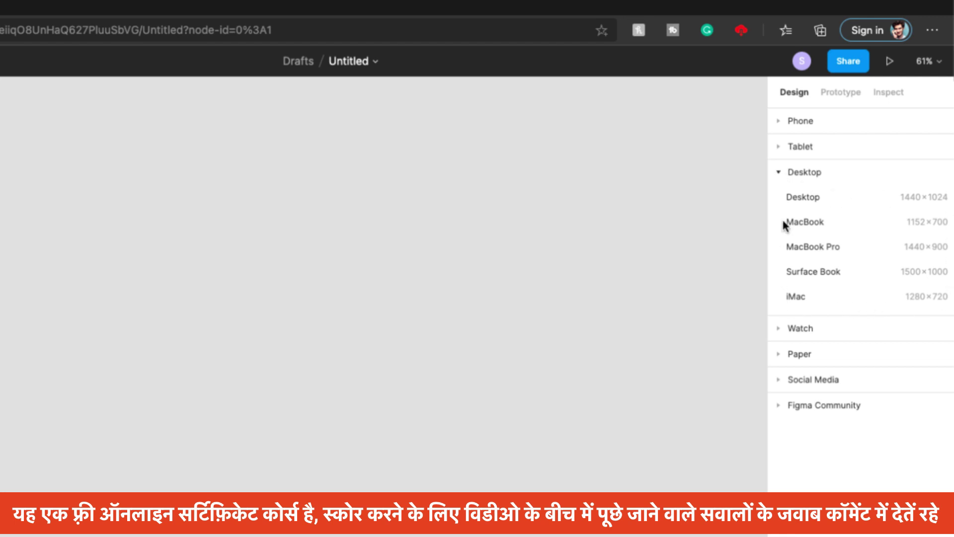
pyautogui.click(778, 173)
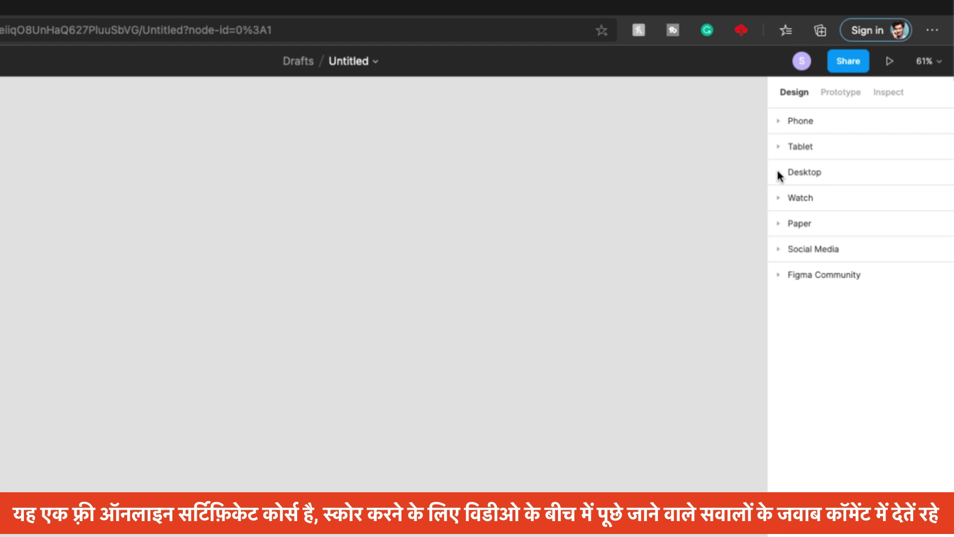
pyautogui.click(779, 202)
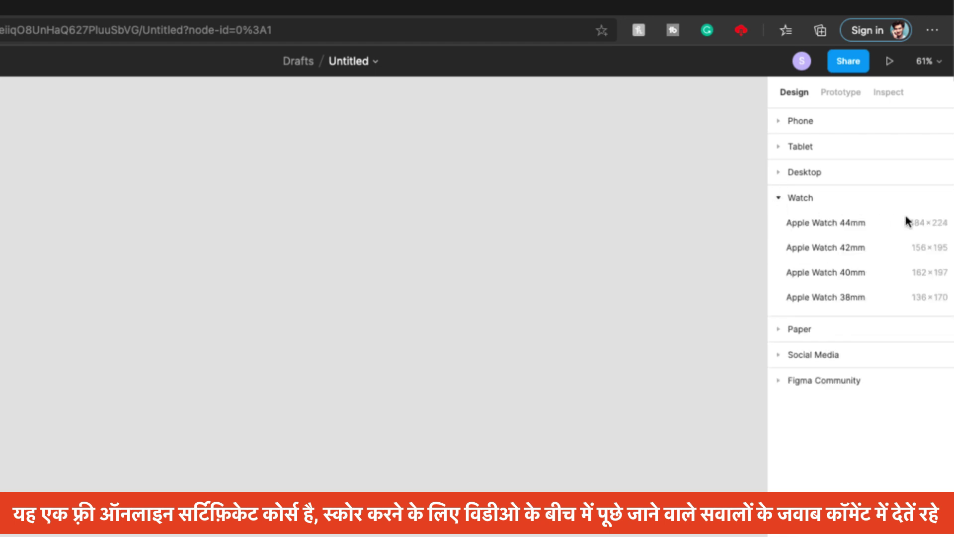
pyautogui.click(779, 198)
pyautogui.click(779, 224)
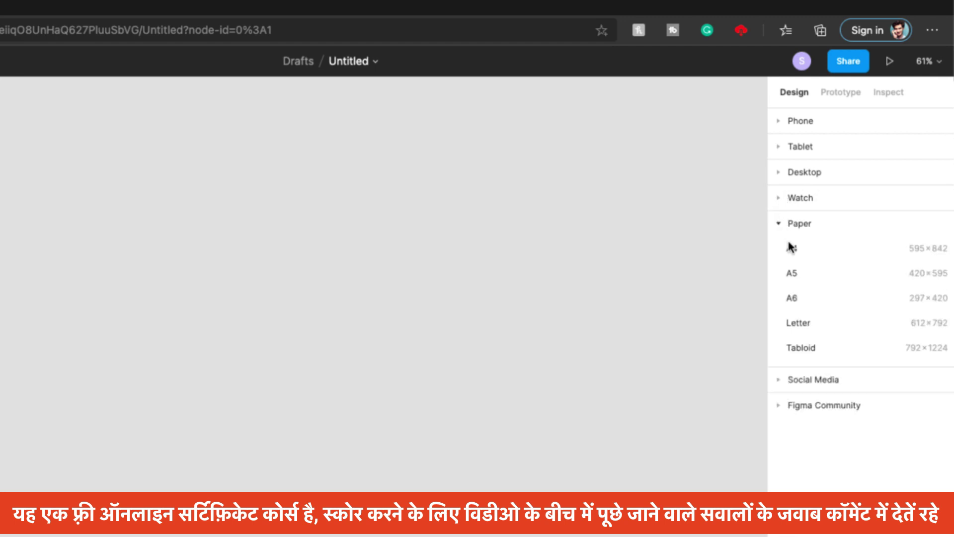
pyautogui.click(779, 225)
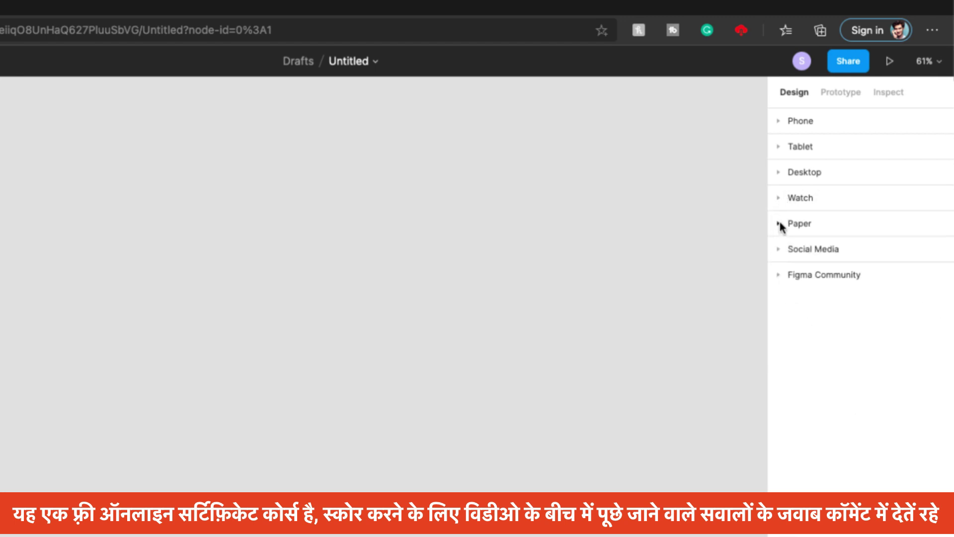
pyautogui.click(779, 250)
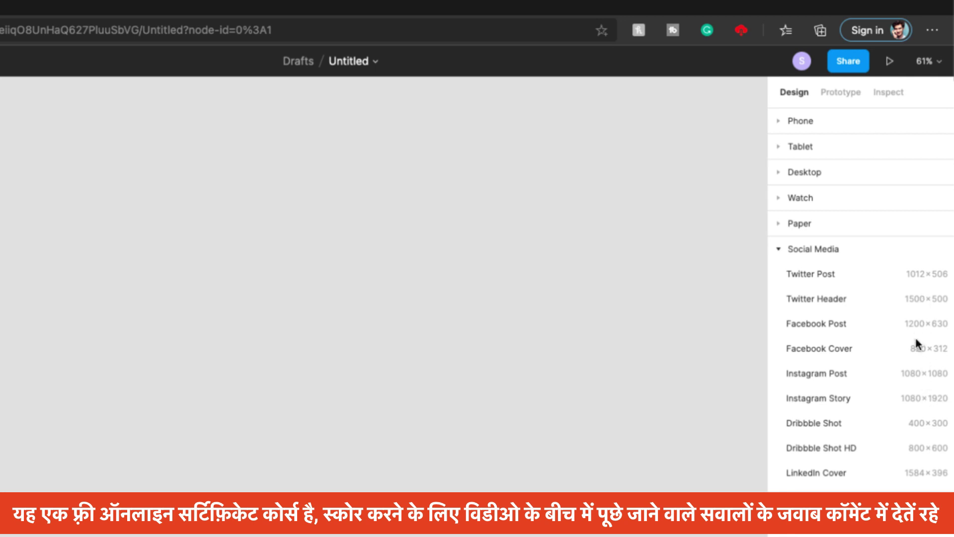
pyautogui.click(779, 249)
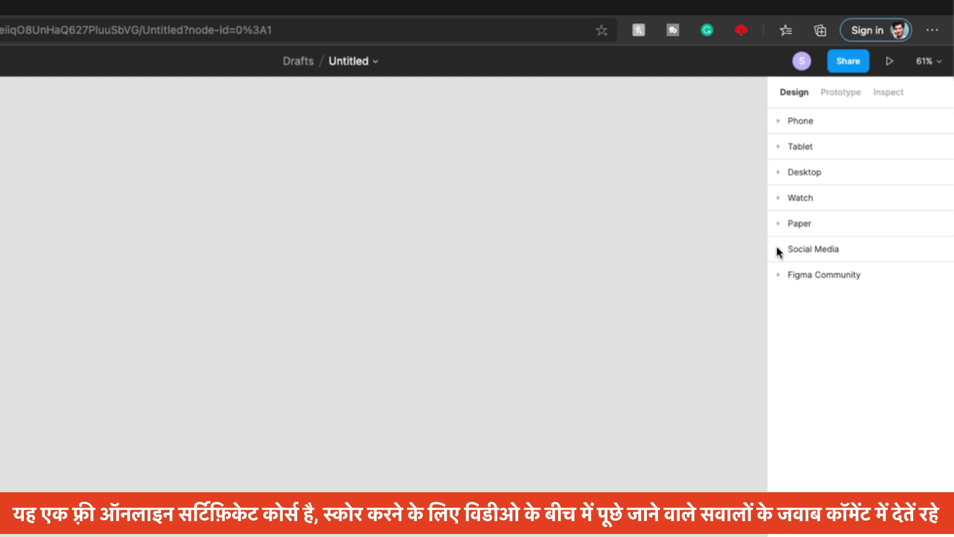
# Step: Create a frame from the 360 × 640 Android phone preset
pyautogui.click(778, 122)
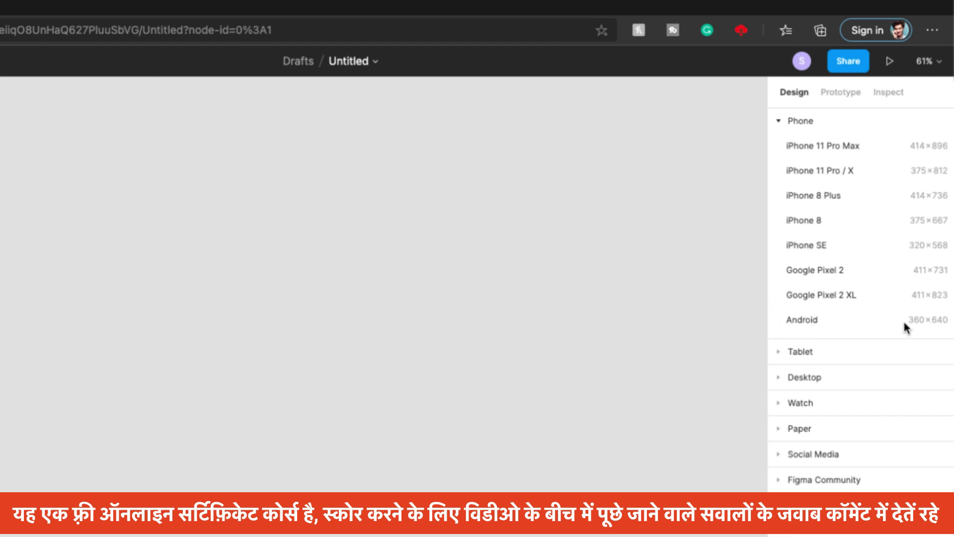
pyautogui.click(947, 321)
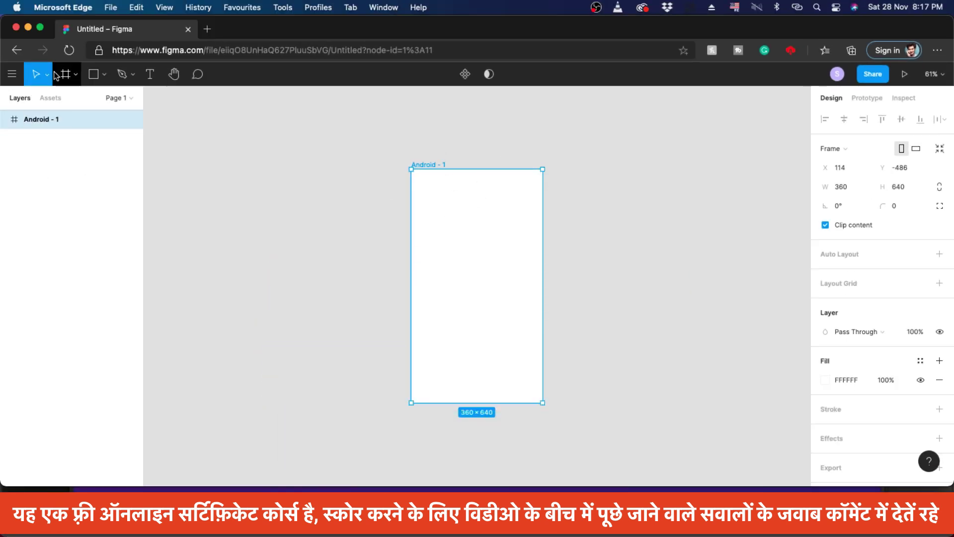
# Step: Start the Frame tool again and view the Tablet and Desktop size presets
pyautogui.click(65, 77)
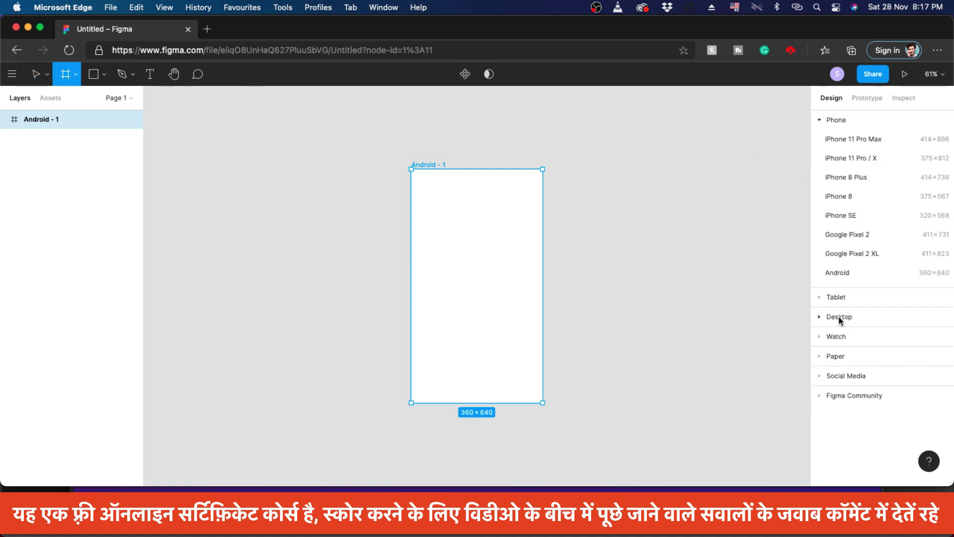
pyautogui.click(819, 297)
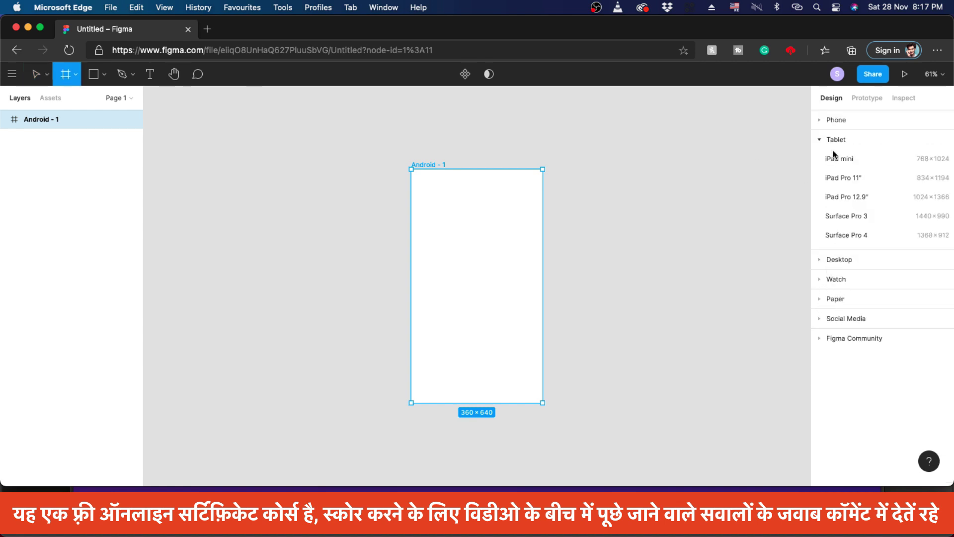
pyautogui.click(824, 258)
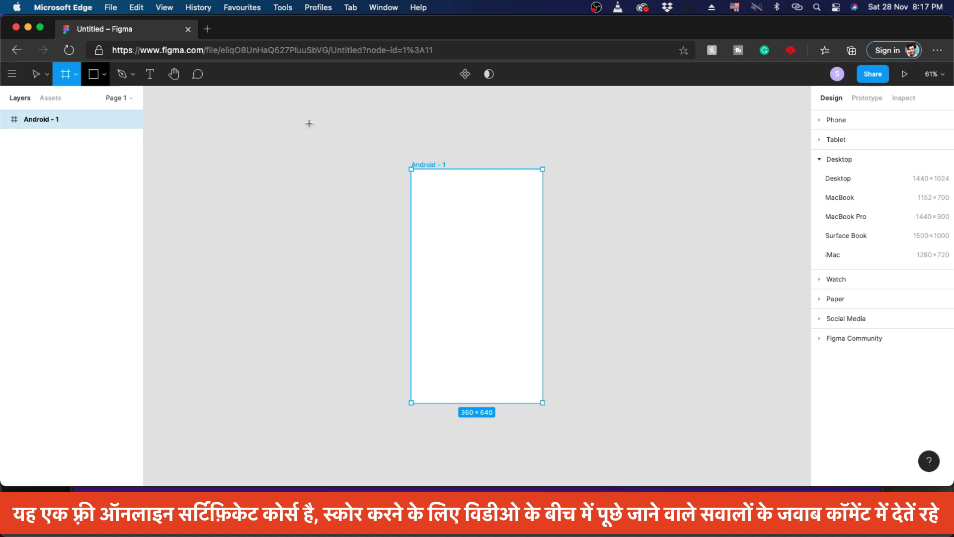
# Step: Place a 100 × 100 frame over the Android frame's label and undo the creation of both frames
pyautogui.click(424, 165)
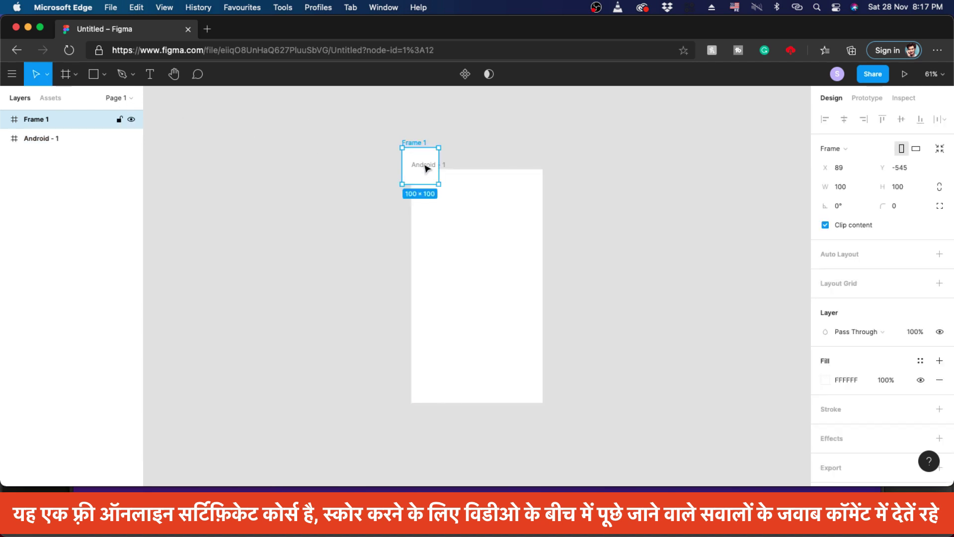
pyautogui.press('super+z')
pyautogui.press('super+z')
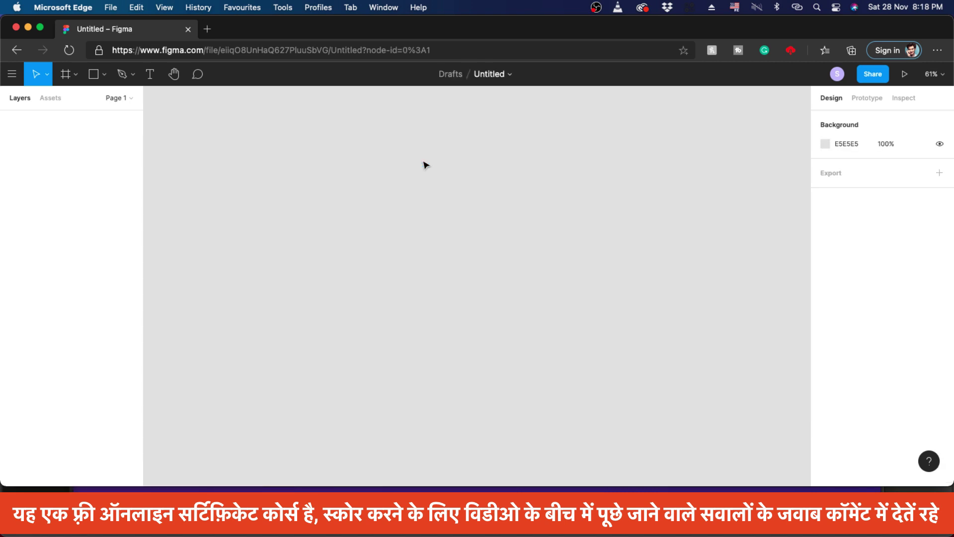
# Step: Create a frame from the 375 × 812 iPhone 11 Pro / X phone preset
pyautogui.click(64, 74)
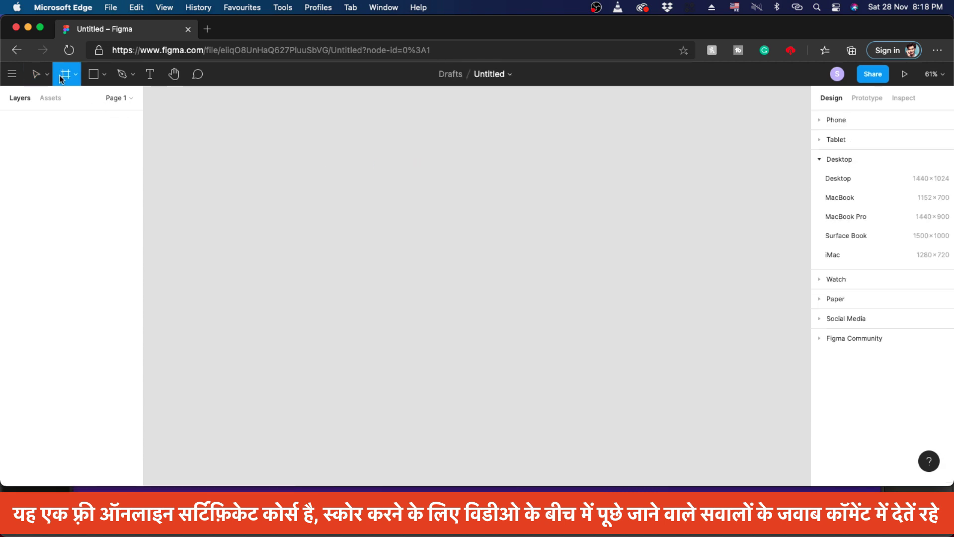
pyautogui.click(819, 120)
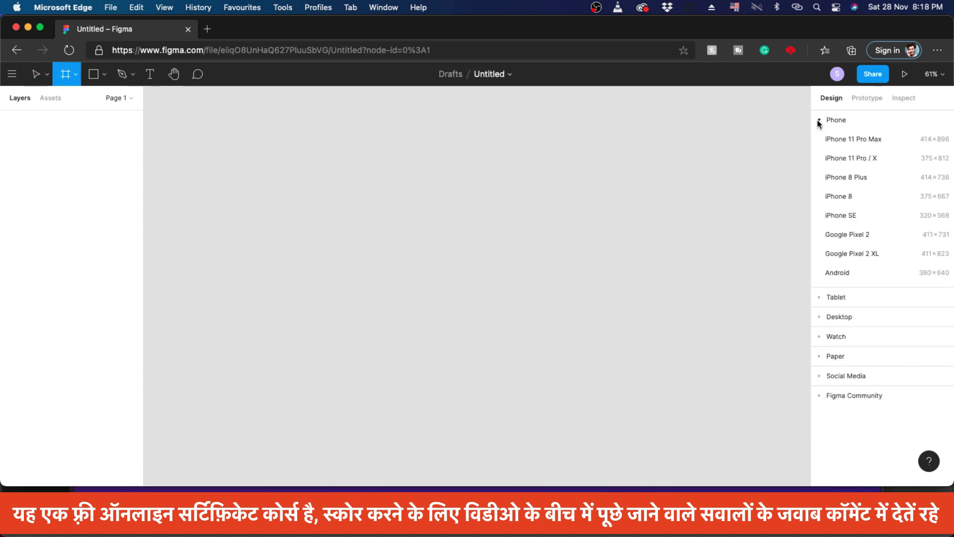
pyautogui.click(865, 159)
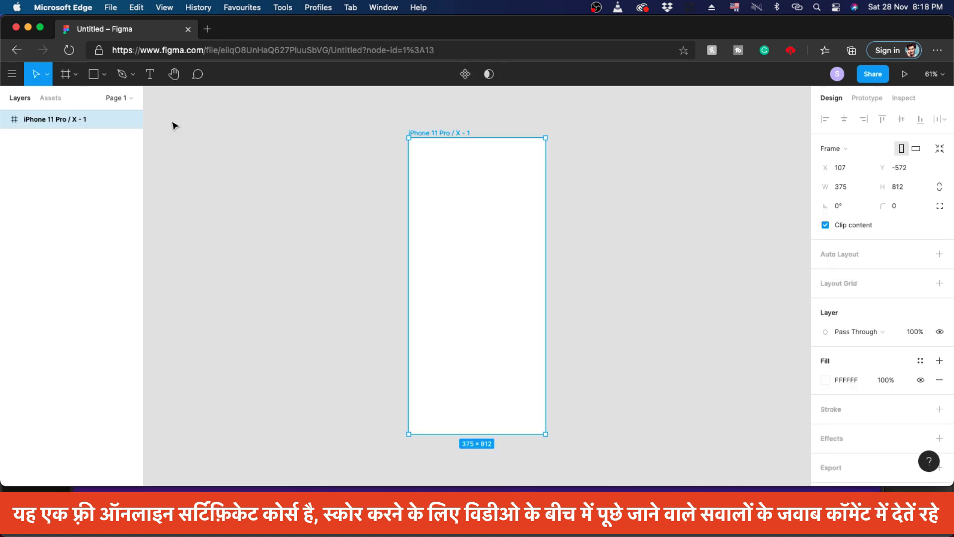
# Step: Draw a custom frame about 275 × 539 beside the iPhone 11 Pro / X frame and delete it
pyautogui.click(66, 76)
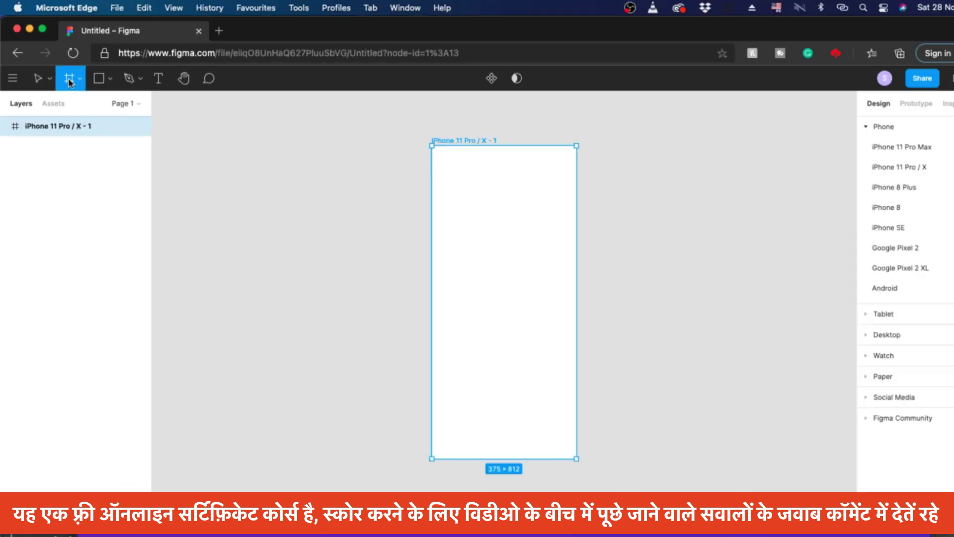
pyautogui.moveTo(555, 137); pyautogui.dragTo(656, 334)
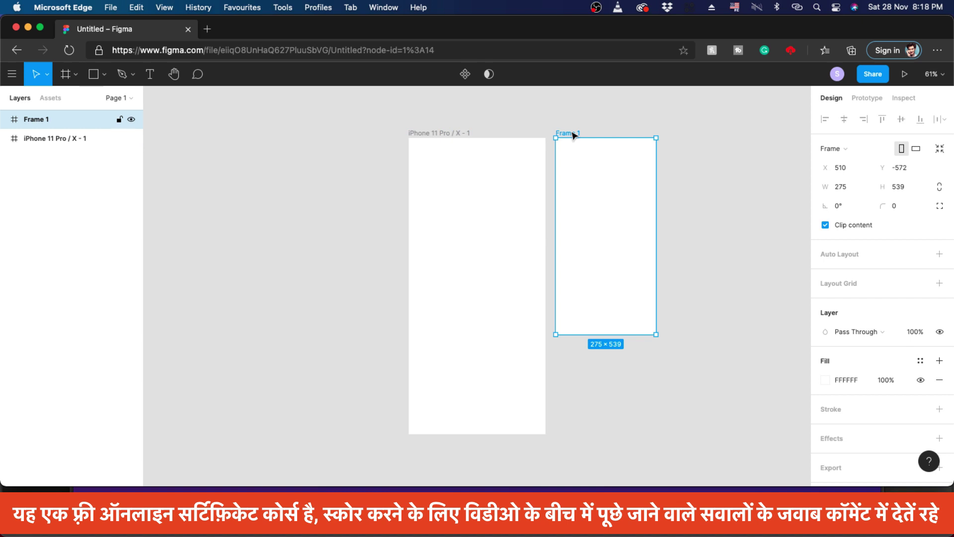
pyautogui.press('Delete')
# Step: Move the iPhone 11 Pro / X frame to about X -449, Y -585 to free up the canvas beside it
pyautogui.moveTo(426, 134); pyautogui.dragTo(244, 130)
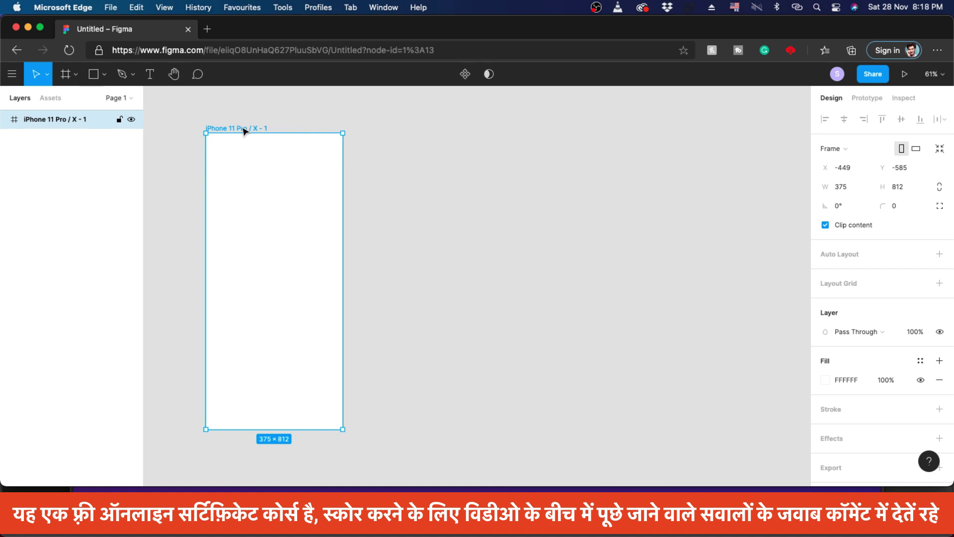
pyautogui.scroll(-2, 185, 199)
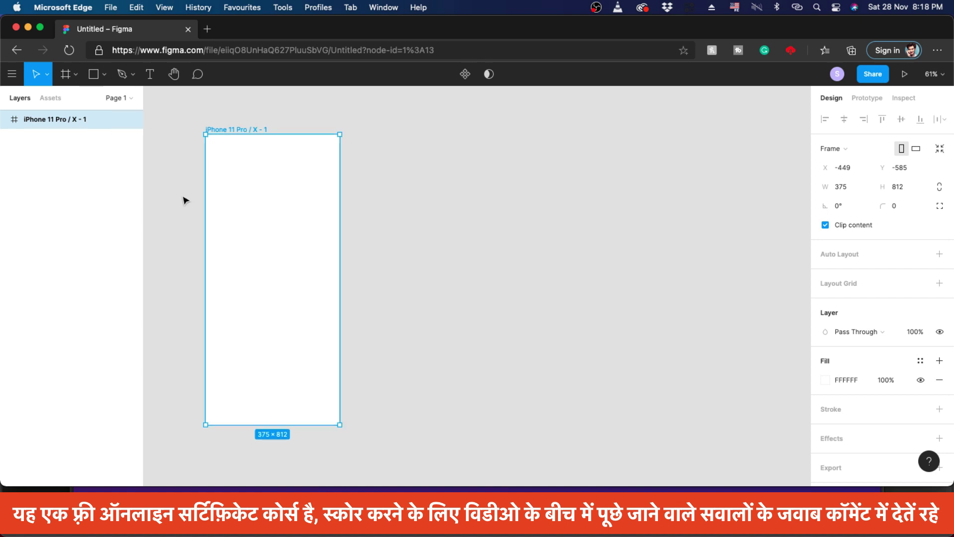
pyautogui.scroll(5, 186, 200)
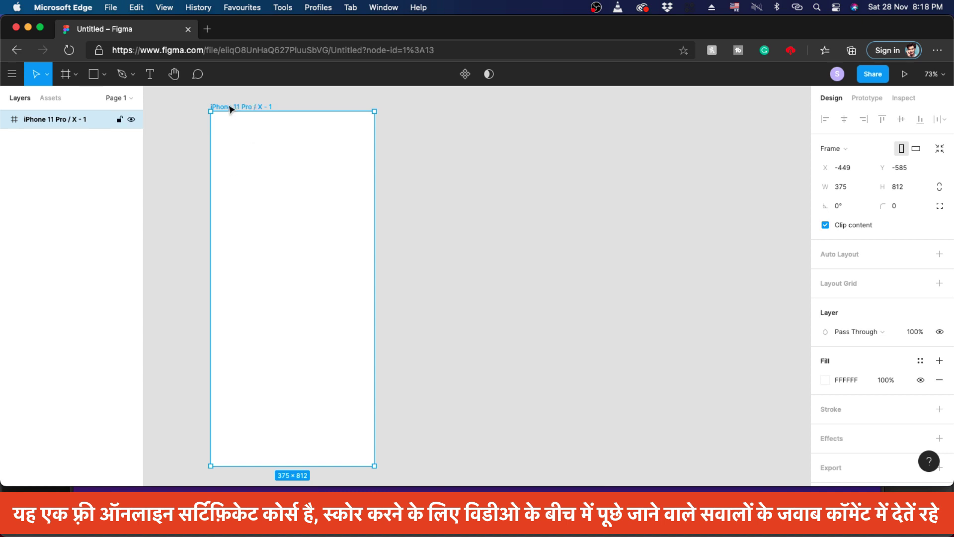
# Step: Rename the iPhone 11 Pro / X frame to "home"
pyautogui.press('super+r')
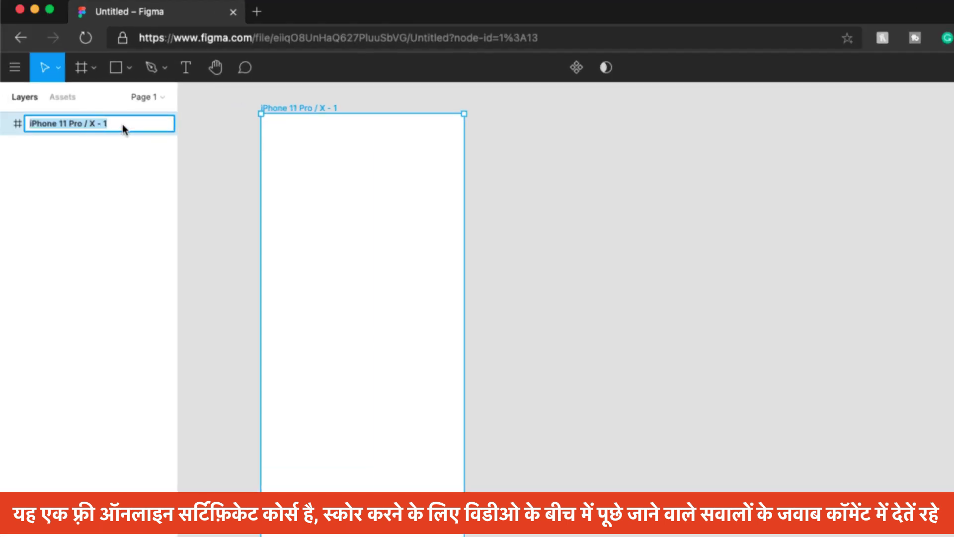
pyautogui.moveTo(124, 129); pyautogui.dragTo(29, 128)
pyautogui.write('home')
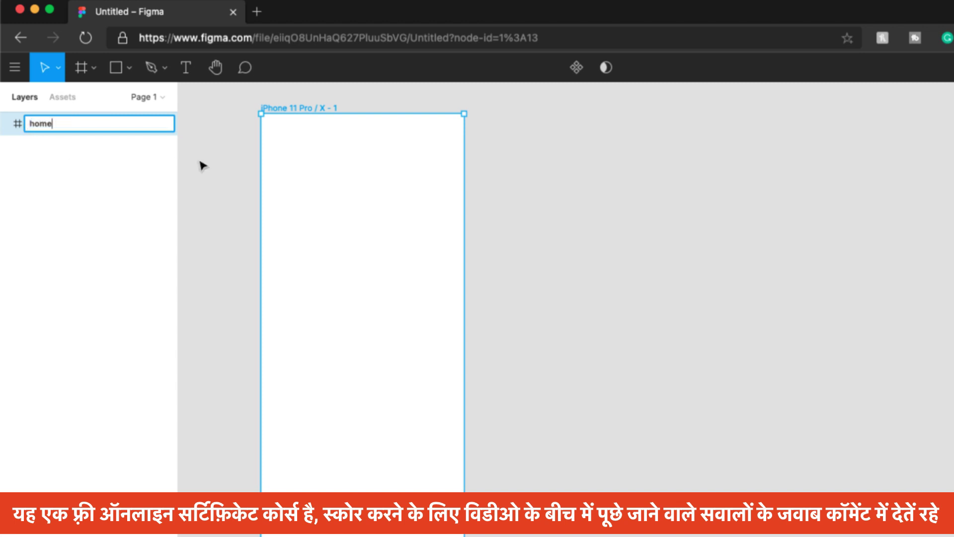
pyautogui.click(524, 177)
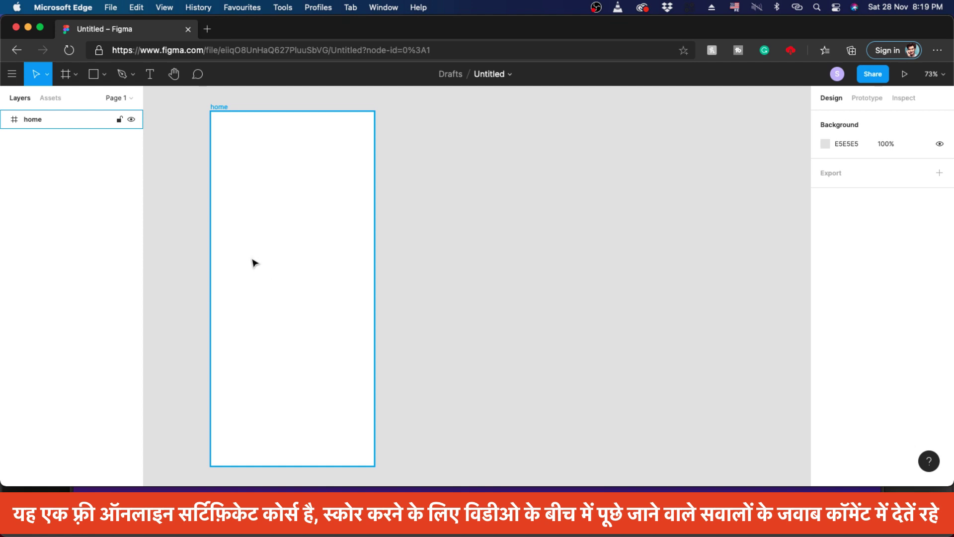
# Step: Duplicate the home frame and place the copy beside the original, level with it, at about X -20, Y -585
pyautogui.click(217, 107)
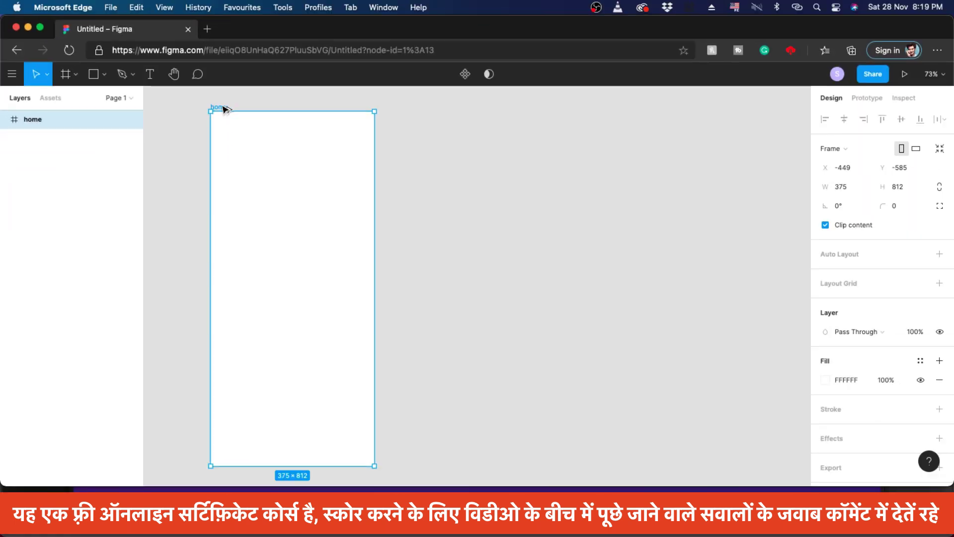
pyautogui.moveTo(223, 107); pyautogui.dragTo(352, 111)
pyautogui.moveTo(391, 111); pyautogui.dragTo(383, 149)
pyautogui.scroll(2, 400, 120)
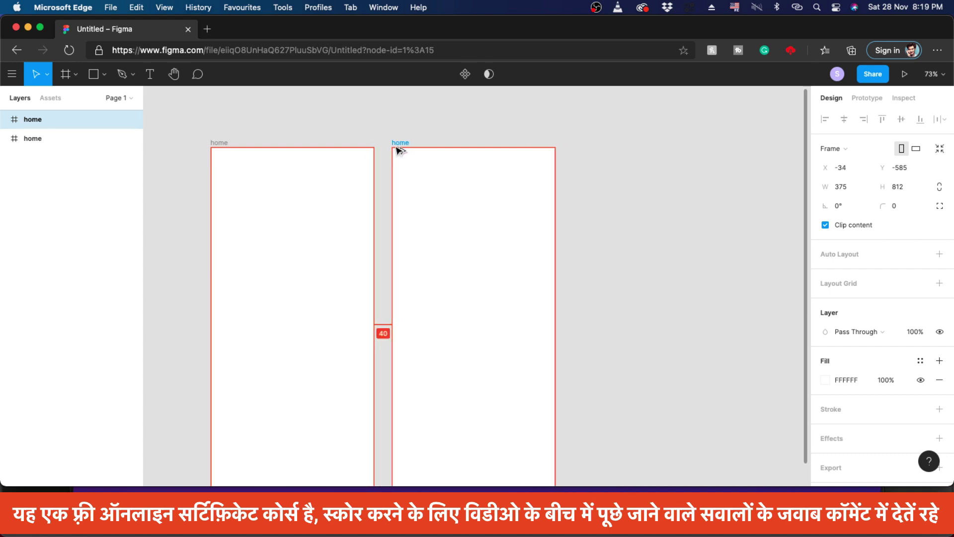
pyautogui.moveTo(410, 150)
pyautogui.mouseDown()
pyautogui.moveTo(401, 147)
pyautogui.moveTo(470, 153)
pyautogui.moveTo(394, 152)
pyautogui.moveTo(405, 152)
pyautogui.mouseUp()
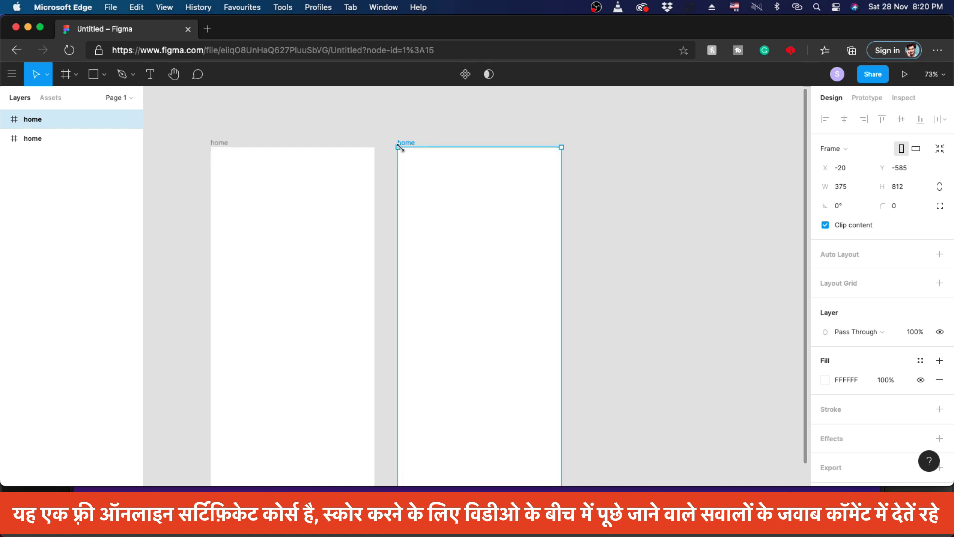
# Step: Duplicate the second home frame twice, placing the copies in the same row at X 395 and X 810, Y -585
pyautogui.click(597, 206)
pyautogui.scroll(5, 417, 145)
pyautogui.scroll(-5, 388, 142)
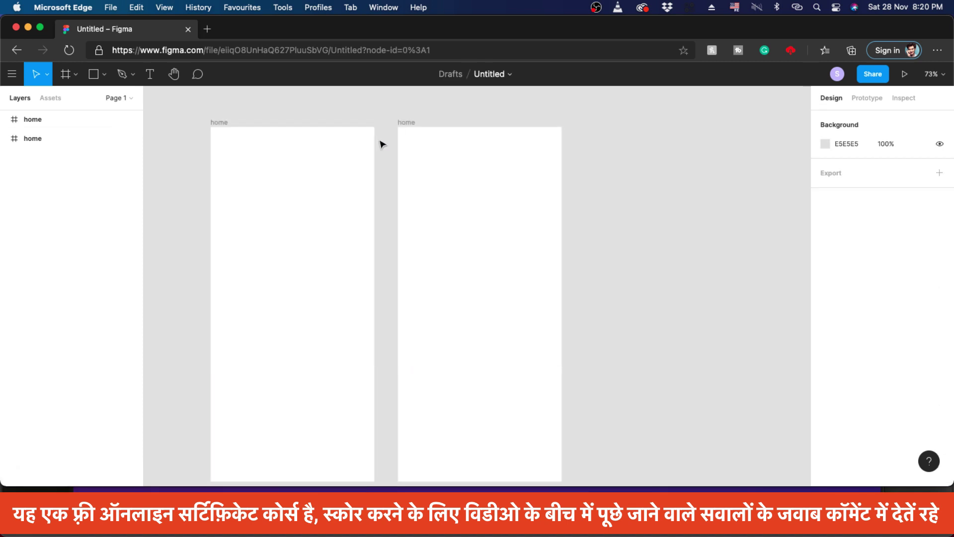
pyautogui.scroll(-5, 381, 144)
pyautogui.scroll(4, 384, 145)
pyautogui.click(404, 125)
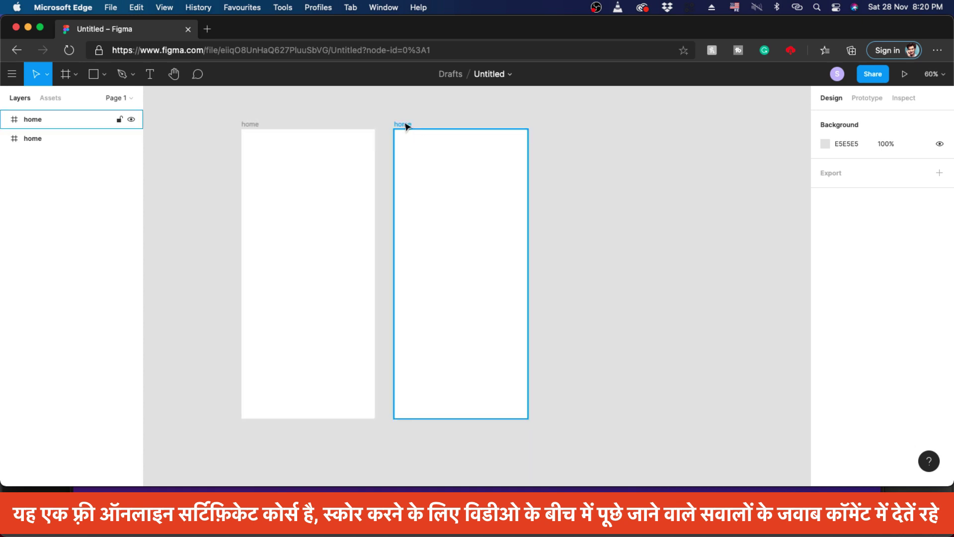
pyautogui.click(405, 126)
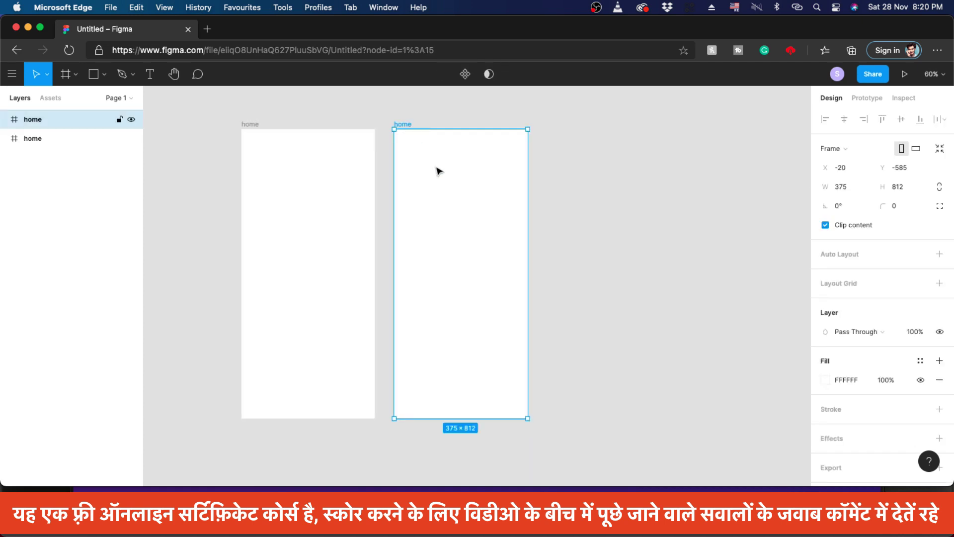
pyautogui.hotkey('ctrl', 'd')
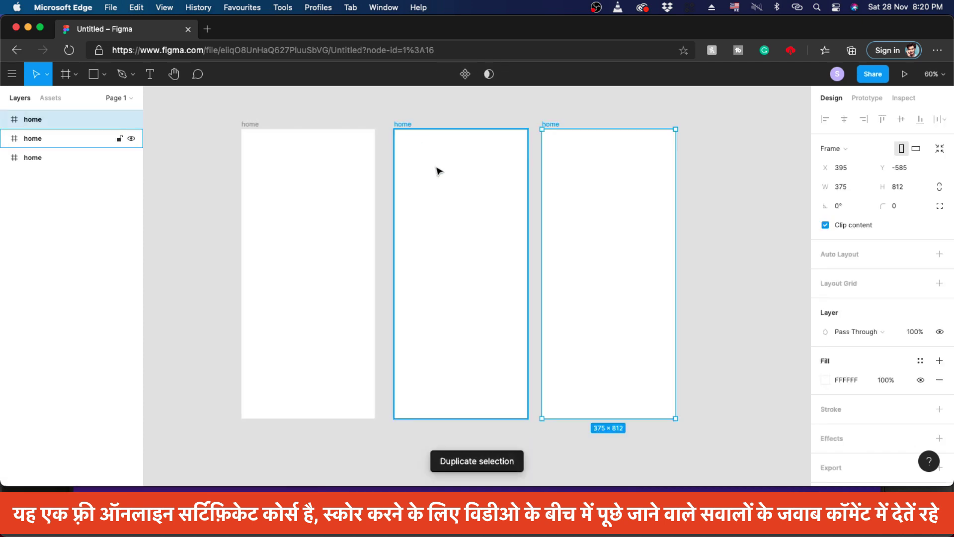
pyautogui.hotkey('ctrl', 'd')
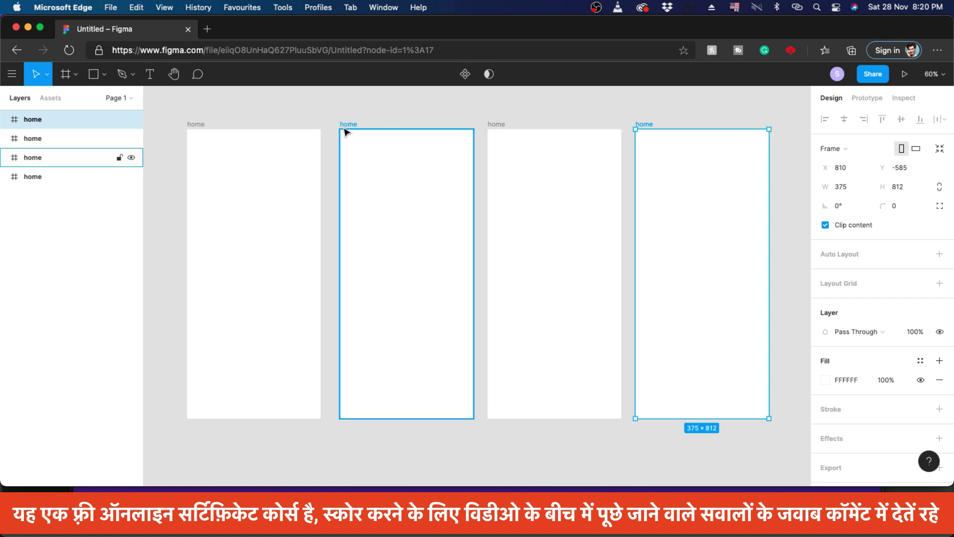
# Step: Duplicate the third and fourth home frames together and move the pair beside the existing row, level with it
pyautogui.scroll(1, 258, 130)
pyautogui.scroll(-3, 259, 129)
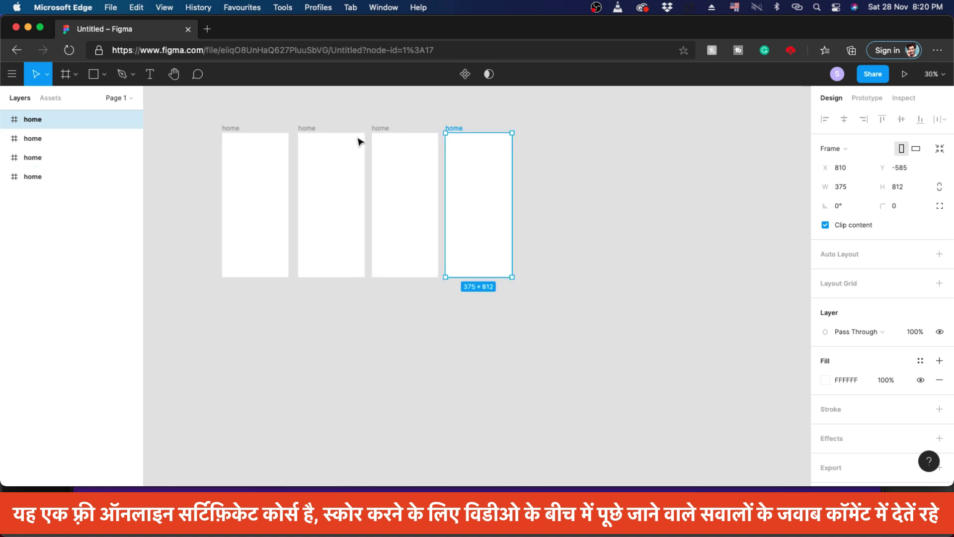
pyautogui.keyDown('shift'); pyautogui.click(378, 133); pyautogui.keyUp('shift')
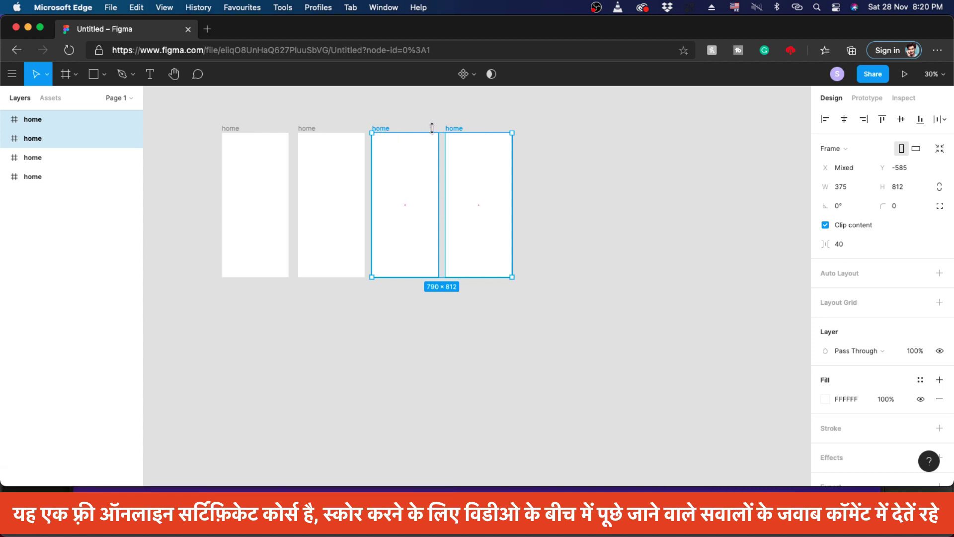
pyautogui.hotkey('ctrl', 'd')
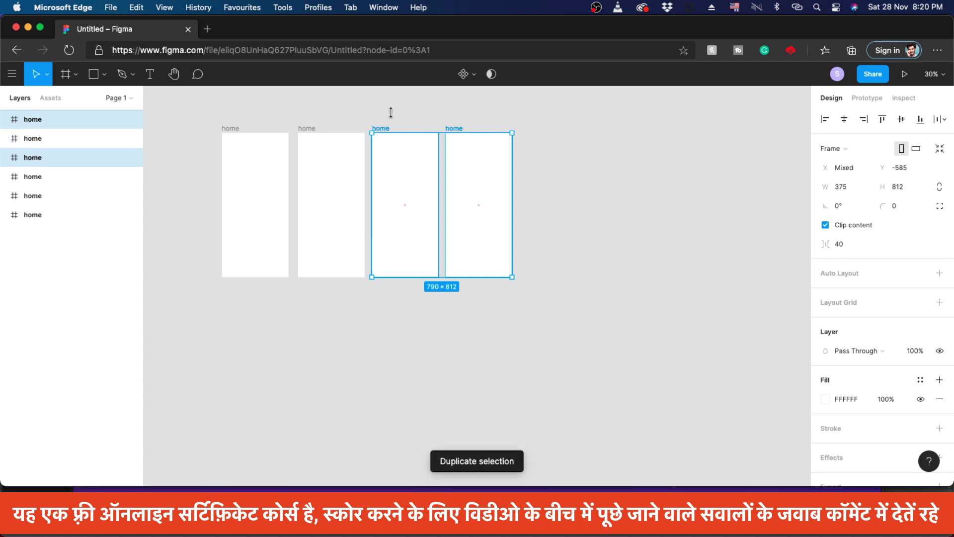
pyautogui.moveTo(382, 131); pyautogui.dragTo(530, 130)
pyautogui.click(522, 338)
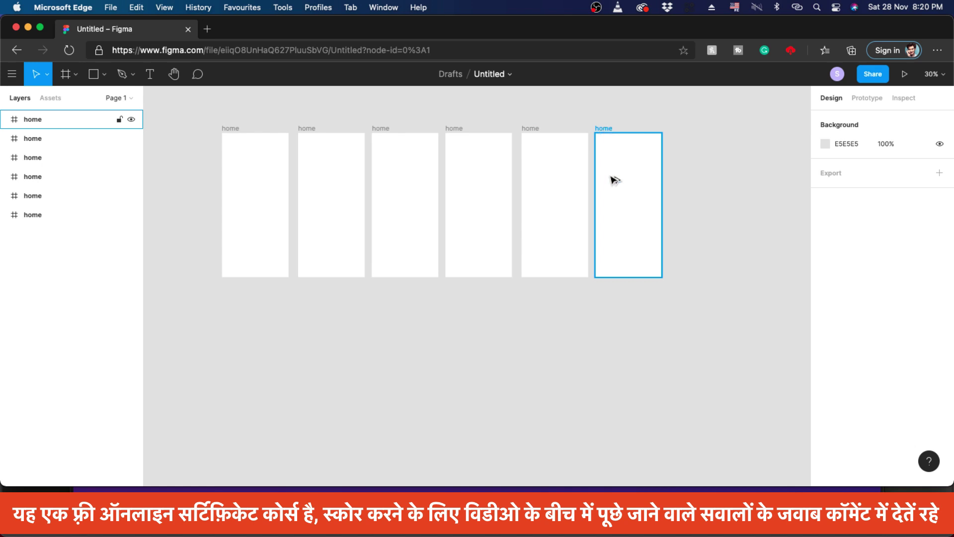
# Step: Duplicate the sixth home frame and delete the new copy
pyautogui.click(638, 207)
pyautogui.hotkey('ctrl', 'd')
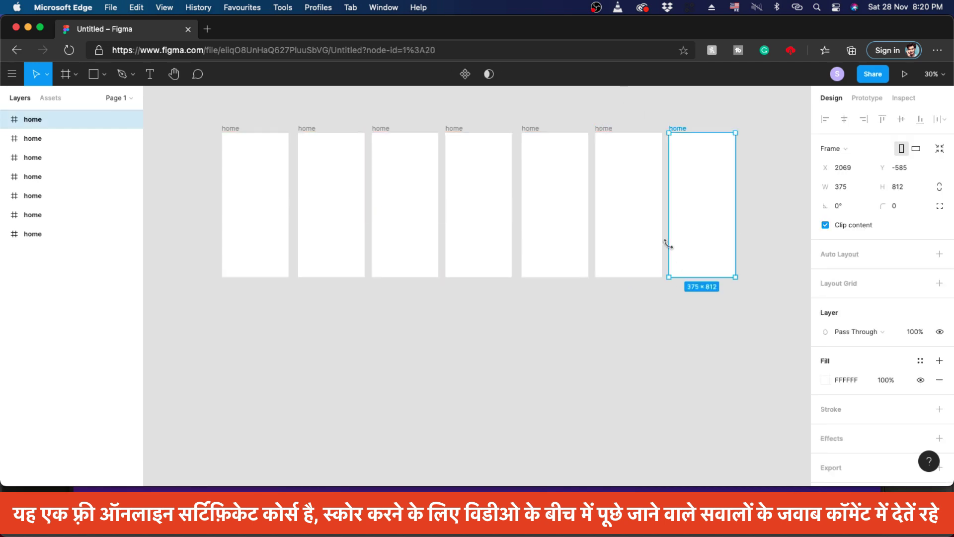
pyautogui.press('Delete')
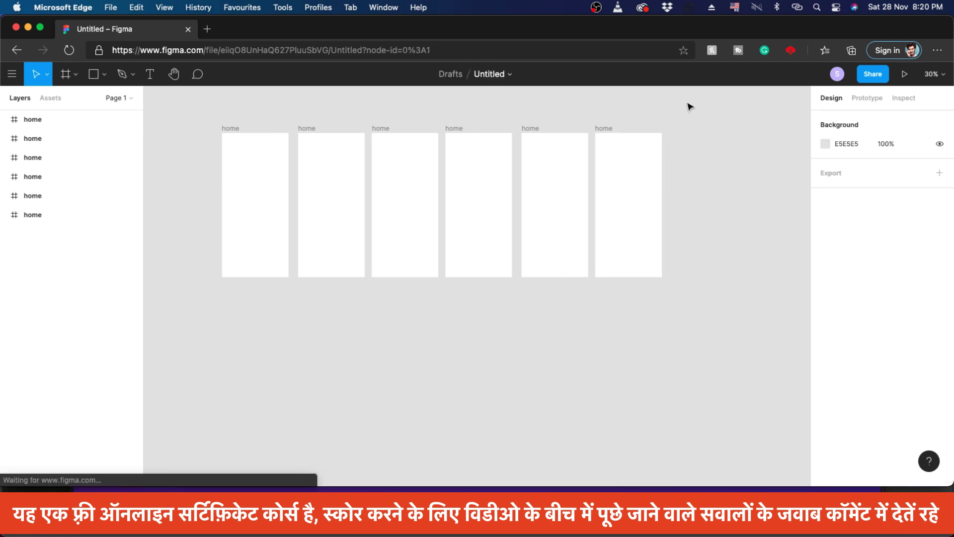
# Step: Undo moving the duplicated pair of home frames and clear the selection
pyautogui.moveTo(687, 105); pyautogui.dragTo(444, 219)
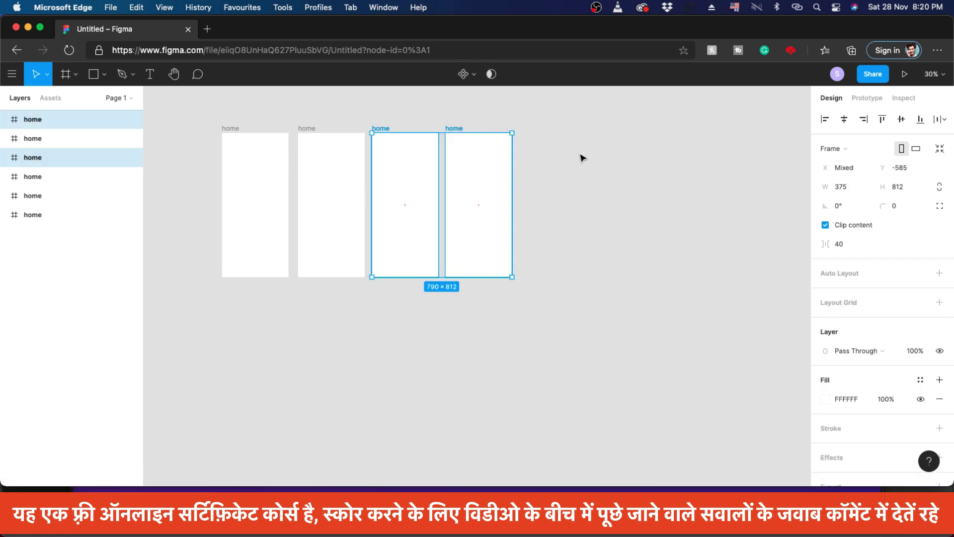
pyautogui.click(276, 332)
pyautogui.scroll(1, 204, 194)
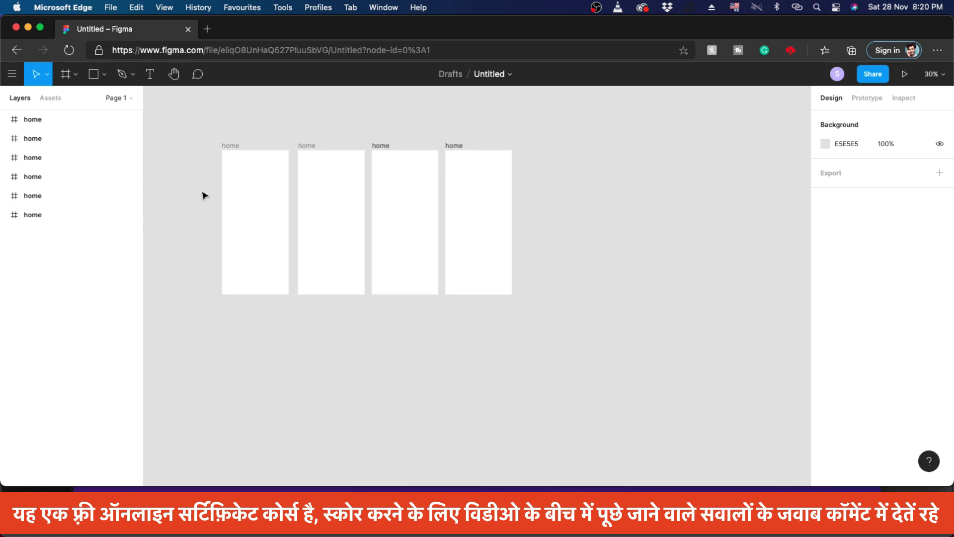
pyautogui.scroll(1, 204, 195)
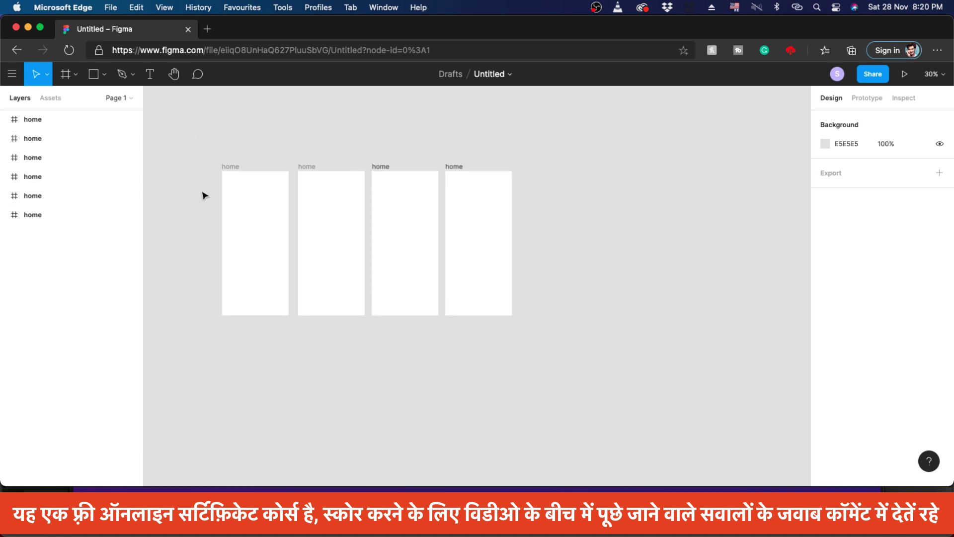
pyautogui.scroll(3, 204, 195)
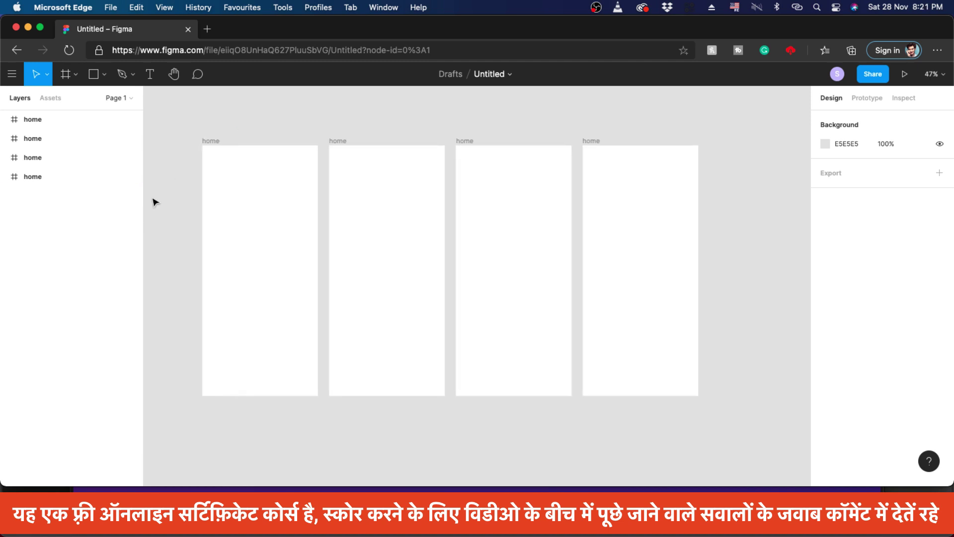
# Step: Delete the other three home frames, keeping the first, and move the remaining frame to about X 116, Y -551
pyautogui.moveTo(324, 120); pyautogui.dragTo(714, 400)
pyautogui.press('Delete')
pyautogui.moveTo(208, 137)
pyautogui.mouseDown()
pyautogui.moveTo(279, 132)
pyautogui.moveTo(269, 150)
pyautogui.moveTo(200, 125)
pyautogui.mouseUp()
pyautogui.moveTo(202, 162); pyautogui.dragTo(271, 207)
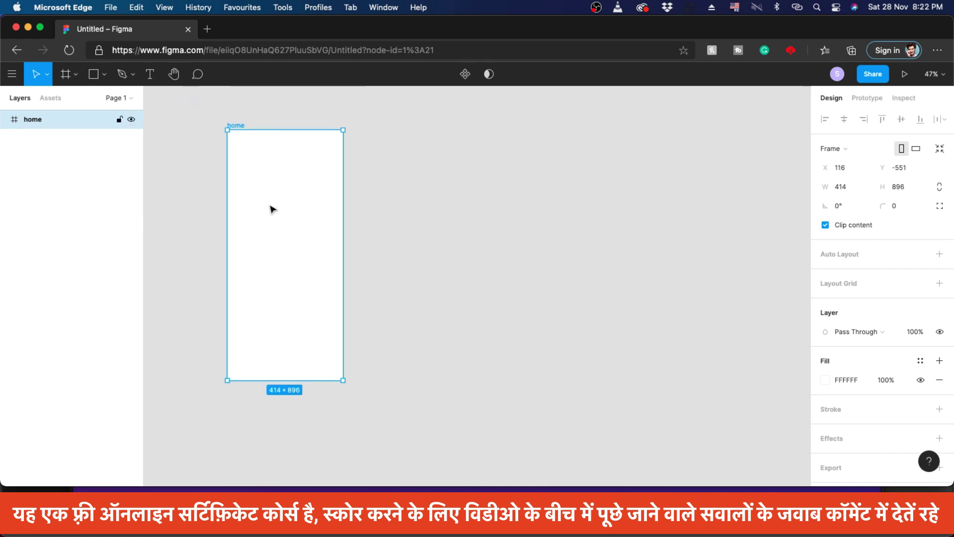
# Step: Resize the home frame by its corner and edges to about 331 × 661
pyautogui.scroll(3, 271, 208)
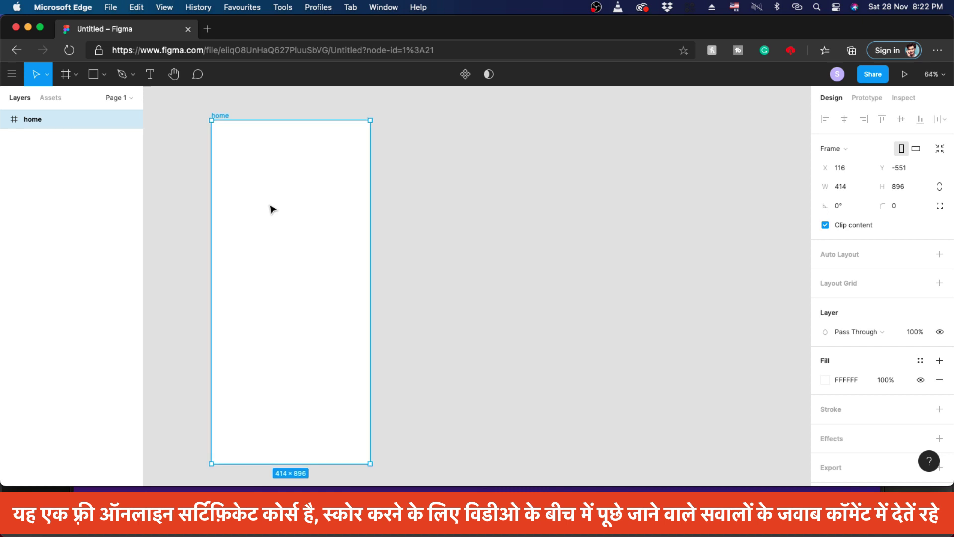
pyautogui.scroll(-2, 271, 208)
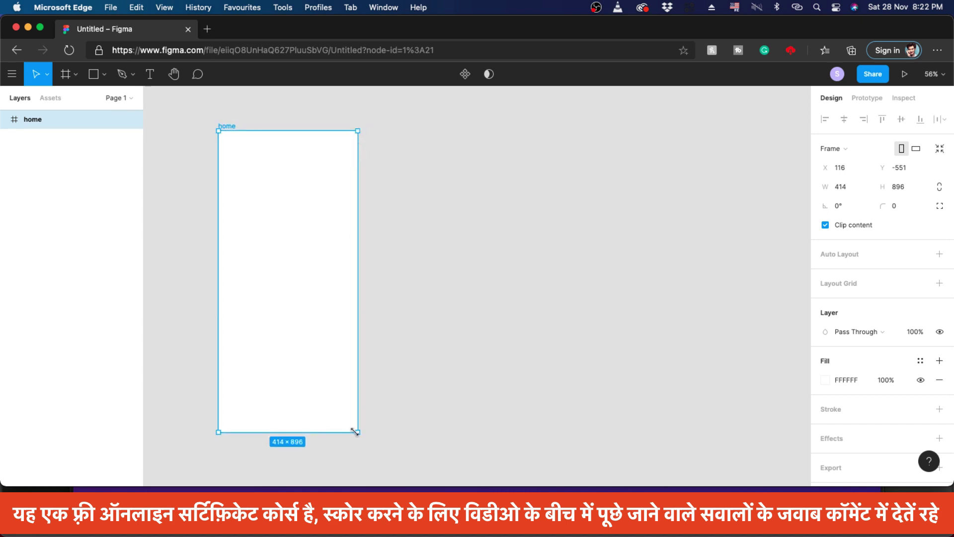
pyautogui.moveTo(357, 432); pyautogui.dragTo(335, 383)
pyautogui.moveTo(266, 382); pyautogui.dragTo(271, 353)
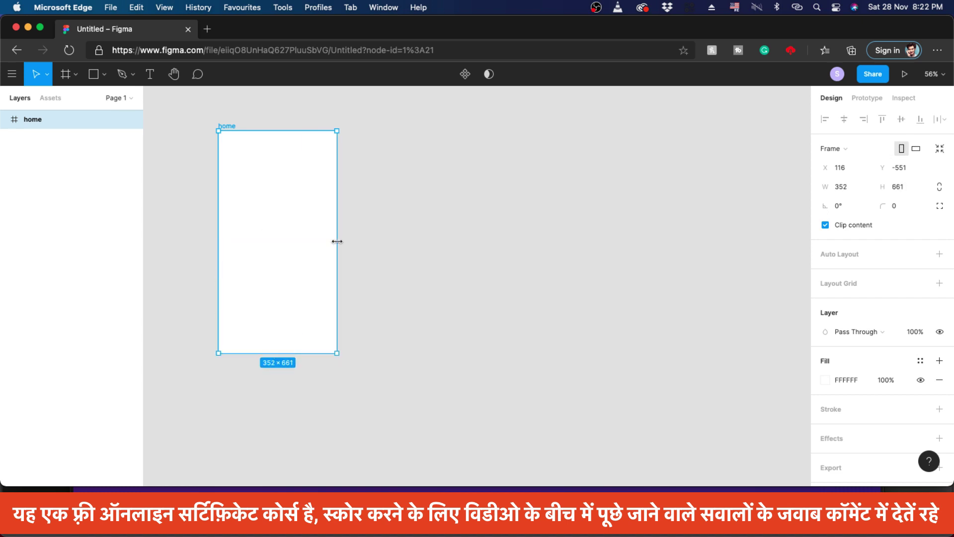
pyautogui.moveTo(336, 241)
pyautogui.mouseDown()
pyautogui.moveTo(362, 241)
pyautogui.moveTo(300, 239)
pyautogui.moveTo(338, 251)
pyautogui.moveTo(330, 253)
pyautogui.mouseUp()
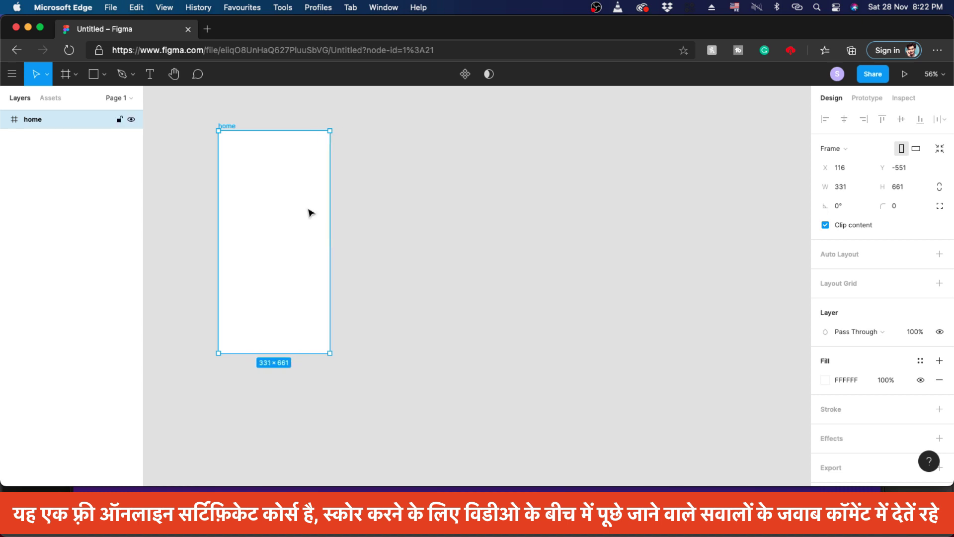
# Step: Duplicate the 331 × 661 home frame twice to make a row of three frames, and clear the selection
pyautogui.press('super+d')
pyautogui.press('super+d')
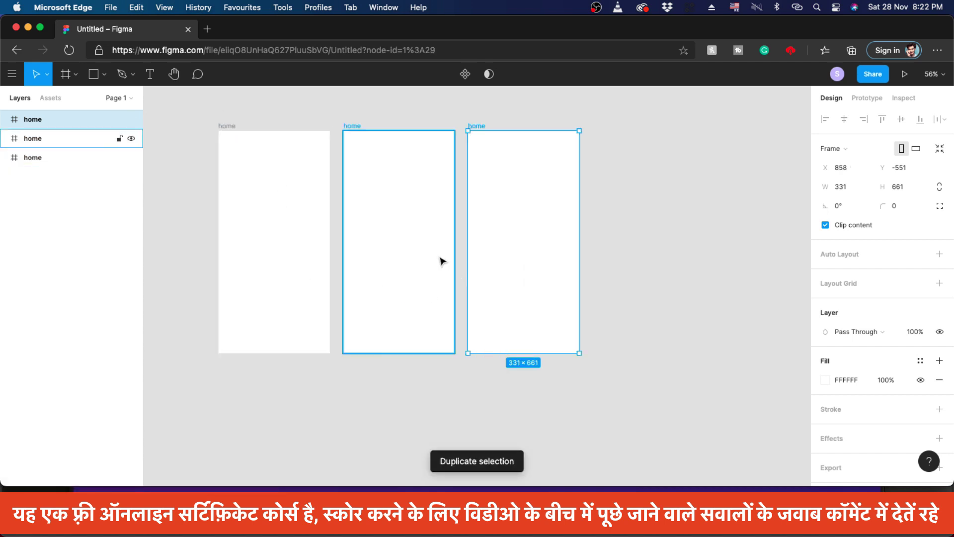
pyautogui.click(174, 133)
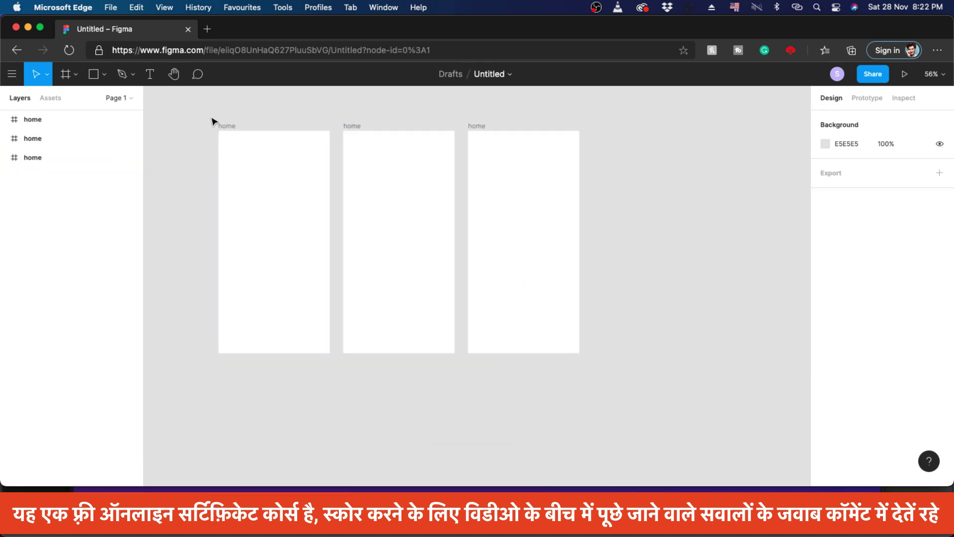
# Step: Stagger the two copies: raise the middle frame slightly and move the third to about X 943, Y -485
pyautogui.click(349, 127)
pyautogui.moveTo(349, 128); pyautogui.dragTo(354, 113)
pyautogui.moveTo(482, 131); pyautogui.dragTo(511, 153)
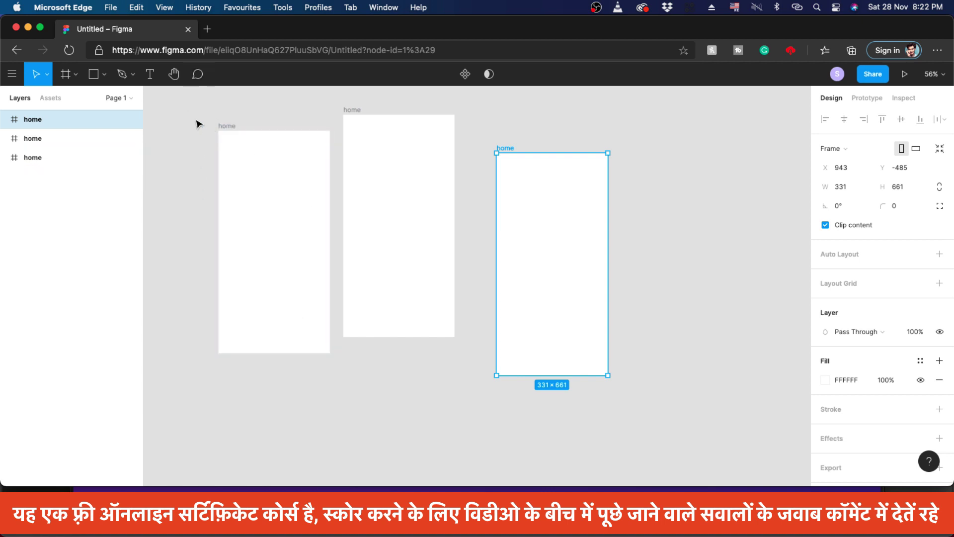
# Step: Tidy up all three home frames to an equal horizontal spacing of 83 and align their tops
pyautogui.moveTo(198, 106); pyautogui.dragTo(656, 413)
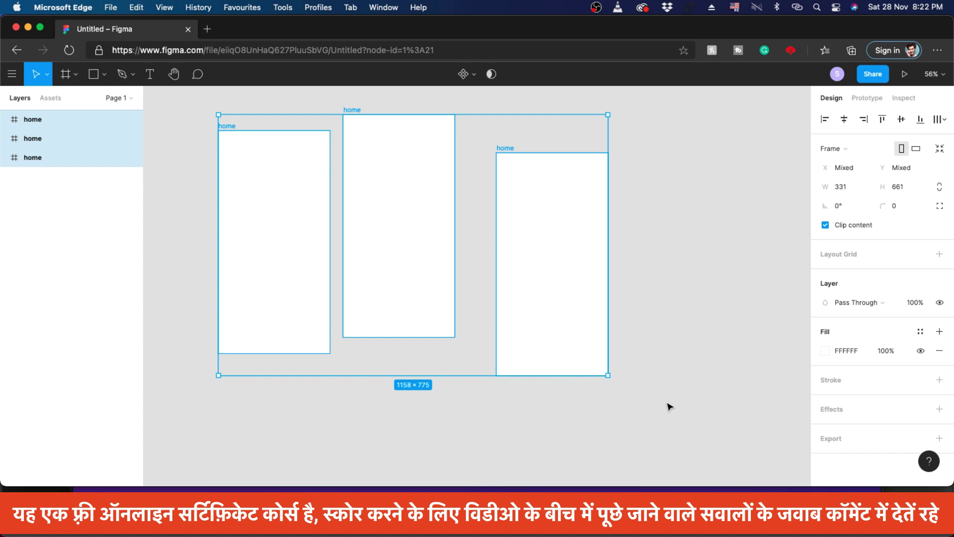
pyautogui.moveTo(575, 363)
pyautogui.click(598, 369)
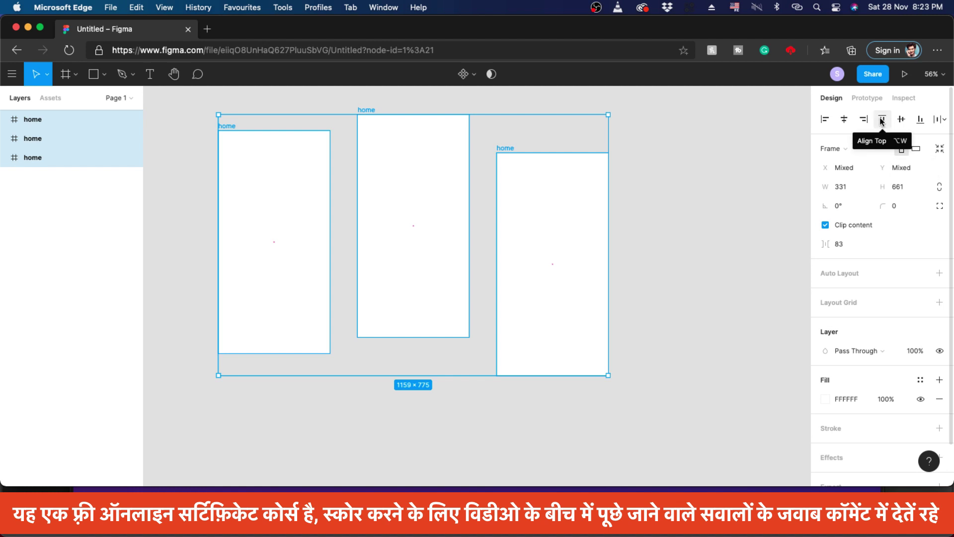
pyautogui.click(882, 119)
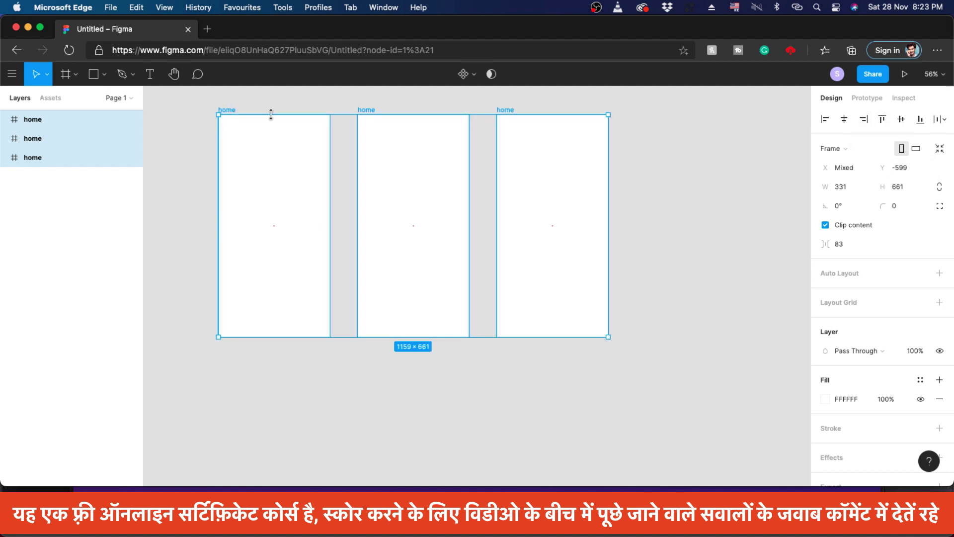
# Step: Reselect the three aligned home frames and reduce the spacing between them to 32
pyautogui.click(187, 106)
pyautogui.moveTo(186, 98); pyautogui.dragTo(664, 377)
pyautogui.scroll(4, 275, 145)
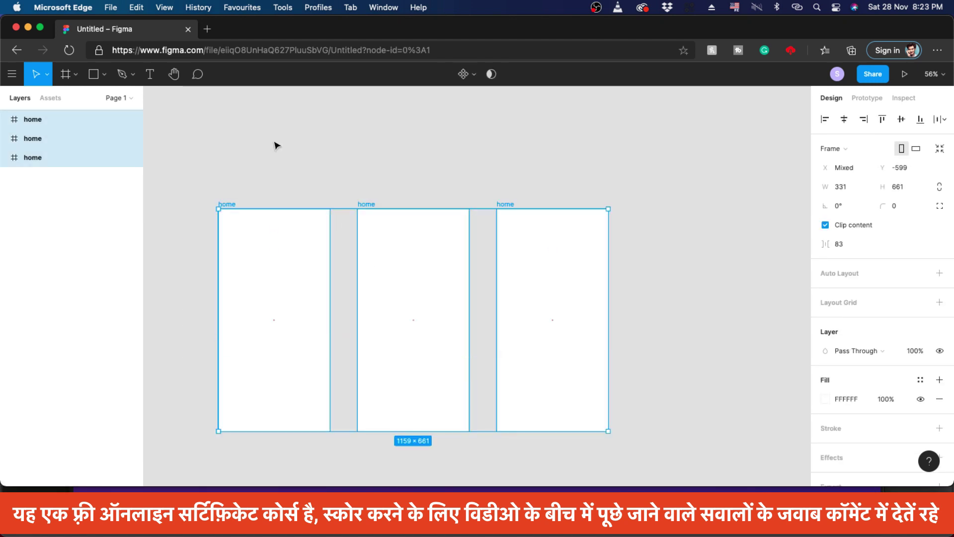
pyautogui.scroll(-1, 343, 398)
pyautogui.scroll(-1, 302, 405)
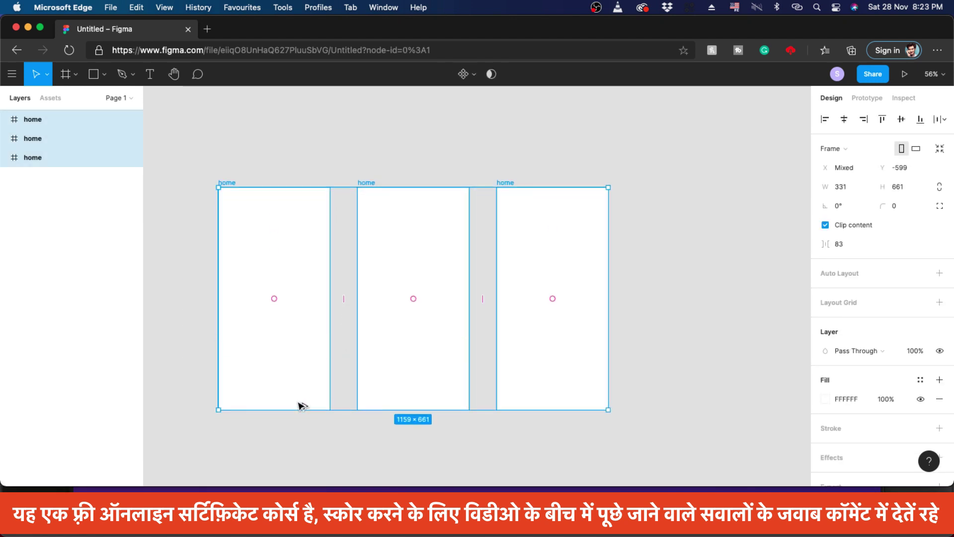
pyautogui.scroll(3, 298, 401)
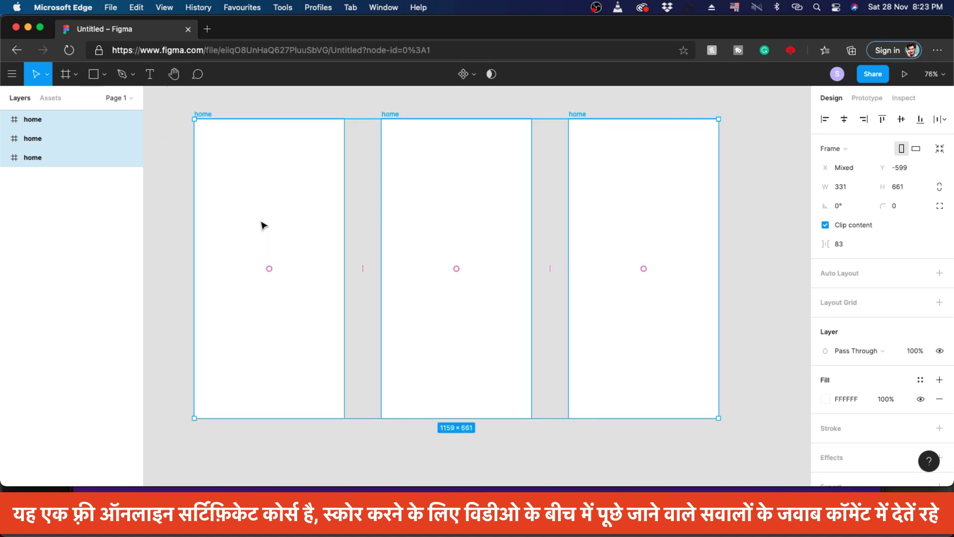
pyautogui.scroll(2, 264, 222)
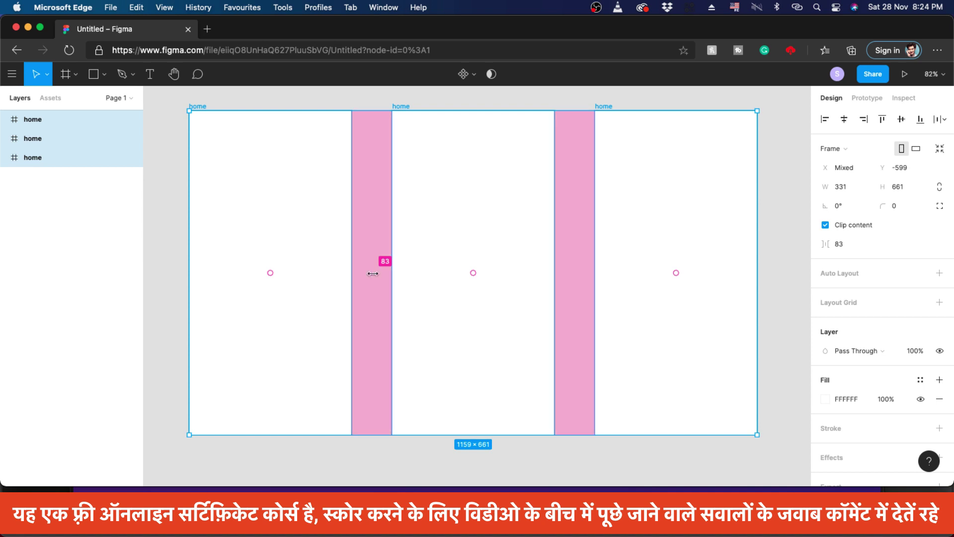
pyautogui.moveTo(370, 272)
pyautogui.mouseDown()
pyautogui.moveTo(350, 275)
pyautogui.moveTo(405, 275)
pyautogui.moveTo(347, 273)
pyautogui.moveTo(385, 277)
pyautogui.moveTo(355, 276)
pyautogui.moveTo(371, 278)
pyautogui.mouseUp()
pyautogui.moveTo(362, 279); pyautogui.dragTo(359, 279)
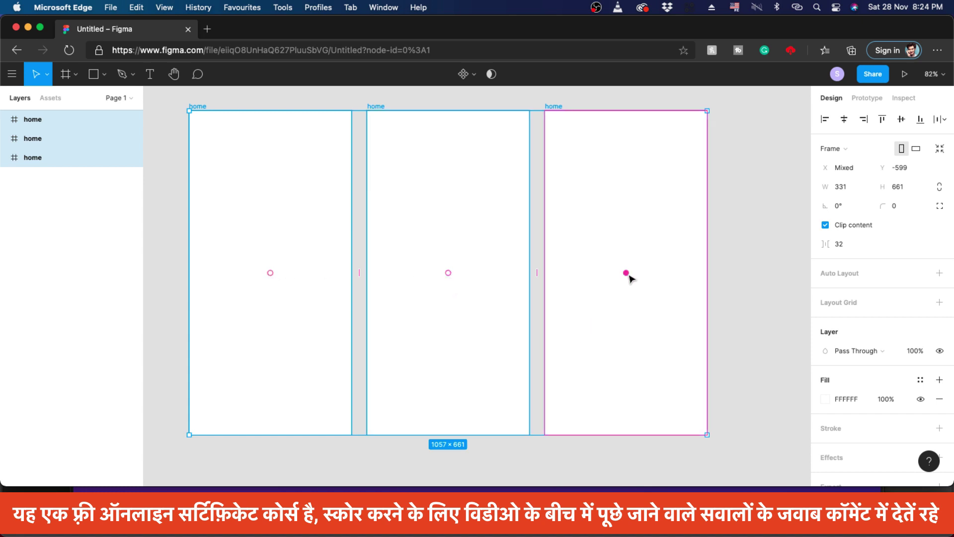
# Step: Swap the third home frame with the middle one within the row, and select individual frames to check the new order
pyautogui.moveTo(625, 273); pyautogui.dragTo(451, 274)
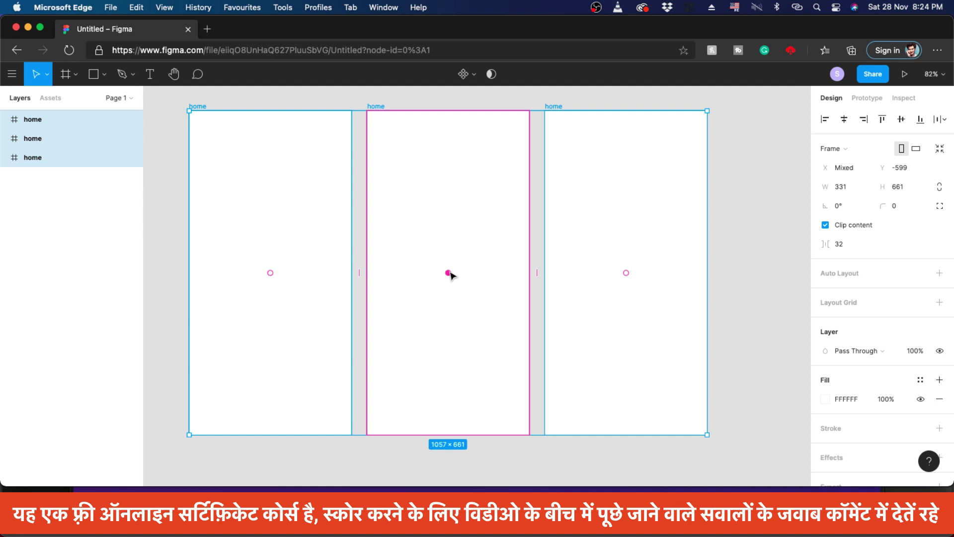
pyautogui.click(781, 252)
pyautogui.click(272, 257)
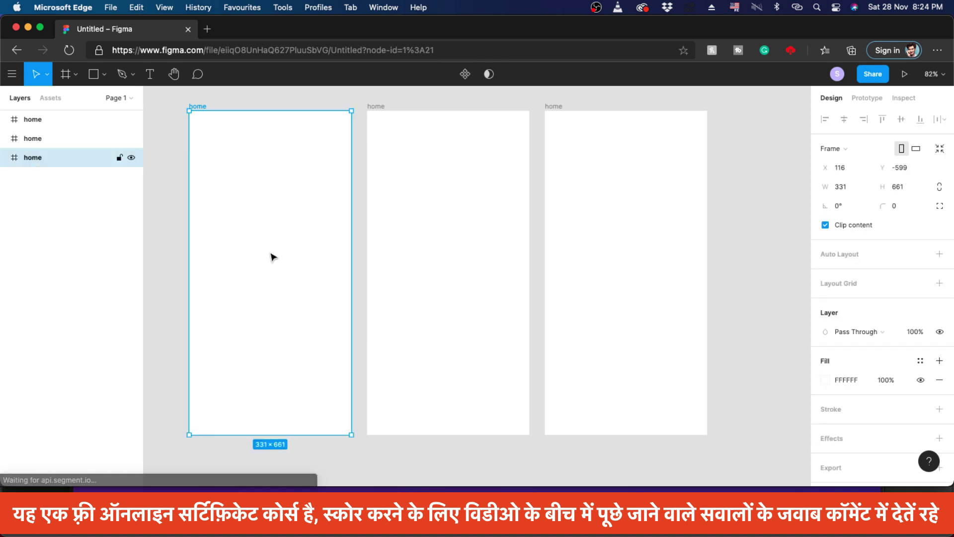
pyautogui.click(465, 233)
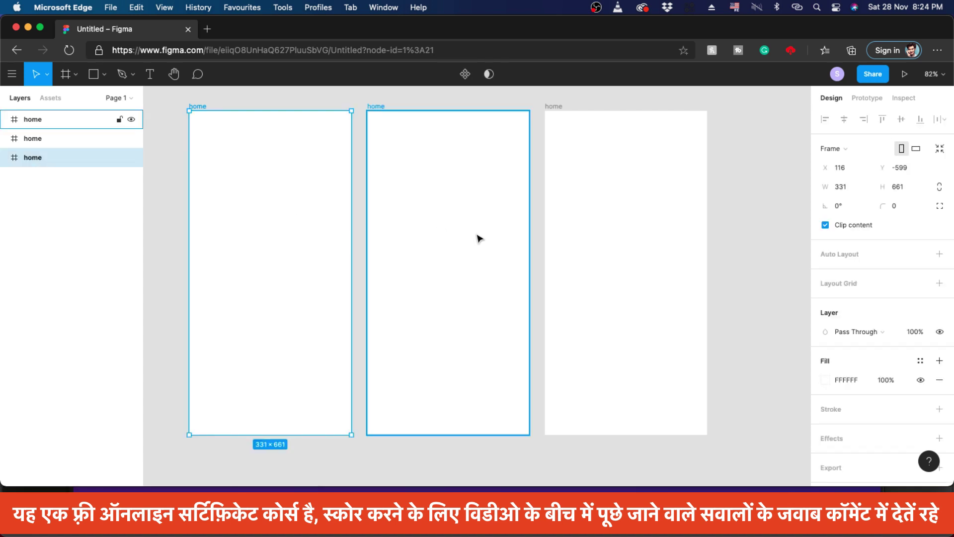
pyautogui.click(595, 232)
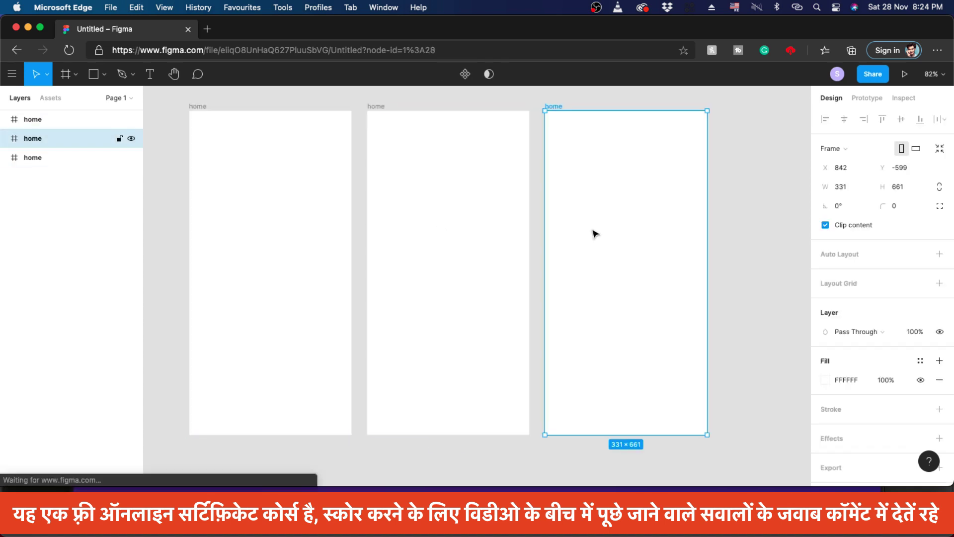
# Step: Try to swap the first and middle home frames by moving each one manually, and undo the moves
pyautogui.click(442, 214)
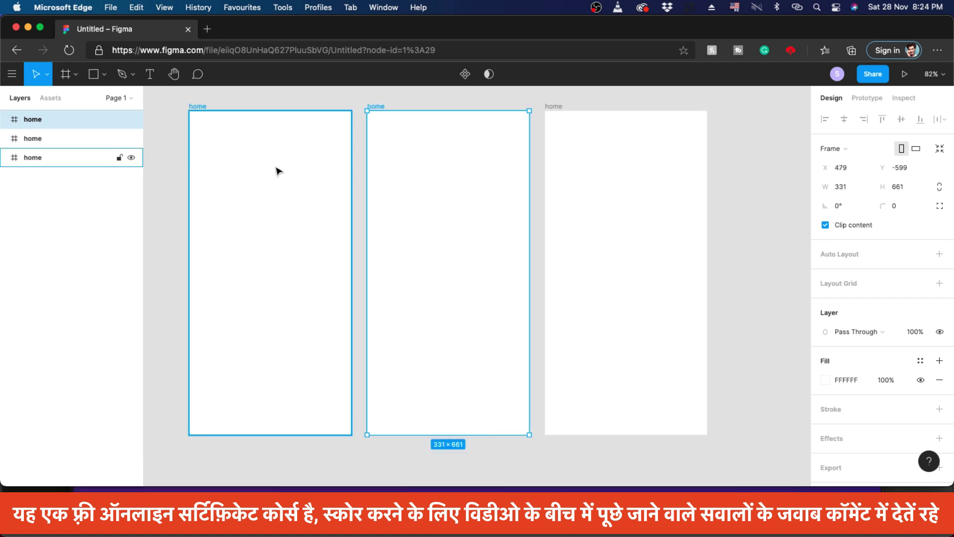
pyautogui.scroll(1, 433, 134)
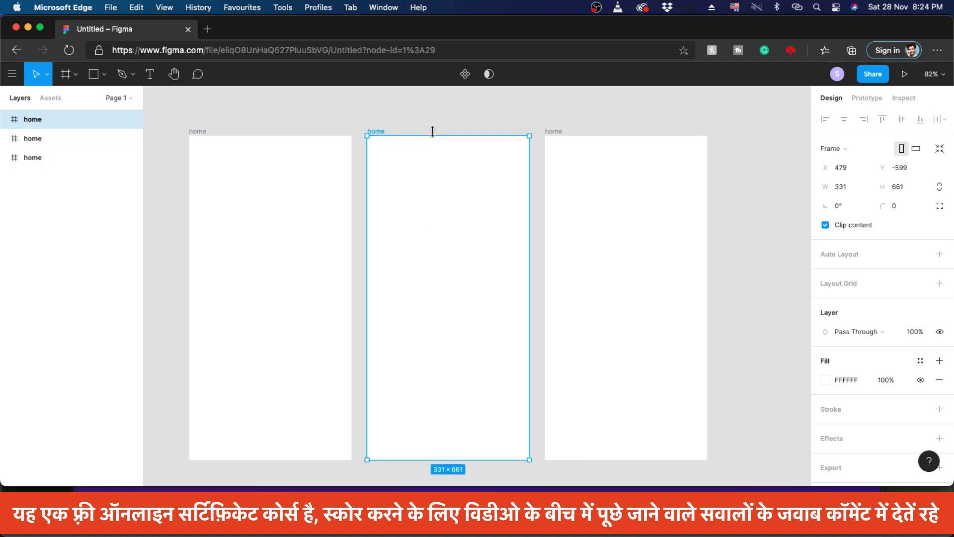
pyautogui.keyDown('ctrl'); pyautogui.scroll(5, 436, 136); pyautogui.keyUp('ctrl')
pyautogui.scroll(-5, 436, 137)
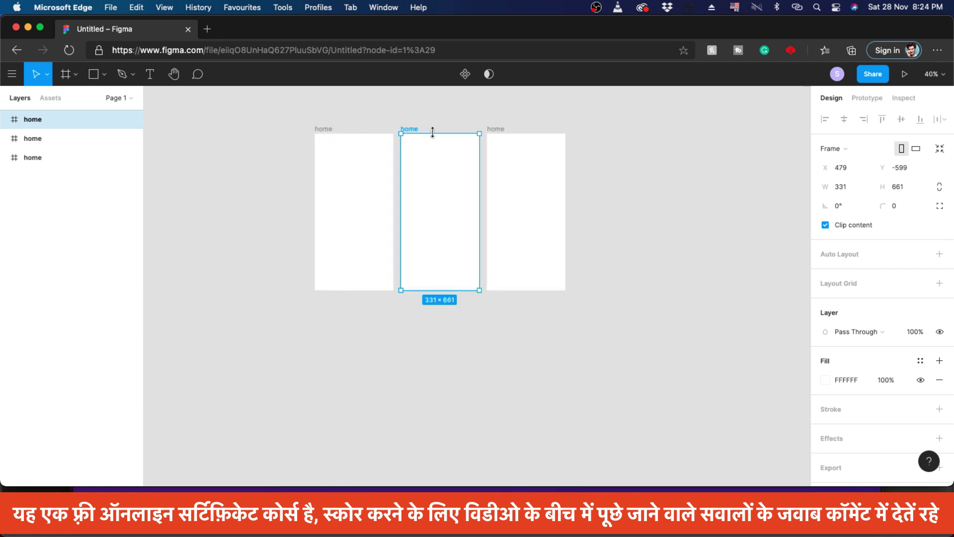
pyautogui.click(356, 111)
pyautogui.moveTo(408, 129); pyautogui.dragTo(236, 131)
pyautogui.moveTo(326, 130); pyautogui.dragTo(408, 126)
pyautogui.moveTo(234, 129); pyautogui.dragTo(315, 131)
pyautogui.press('super+z')
pyautogui.press('super+shift+z')
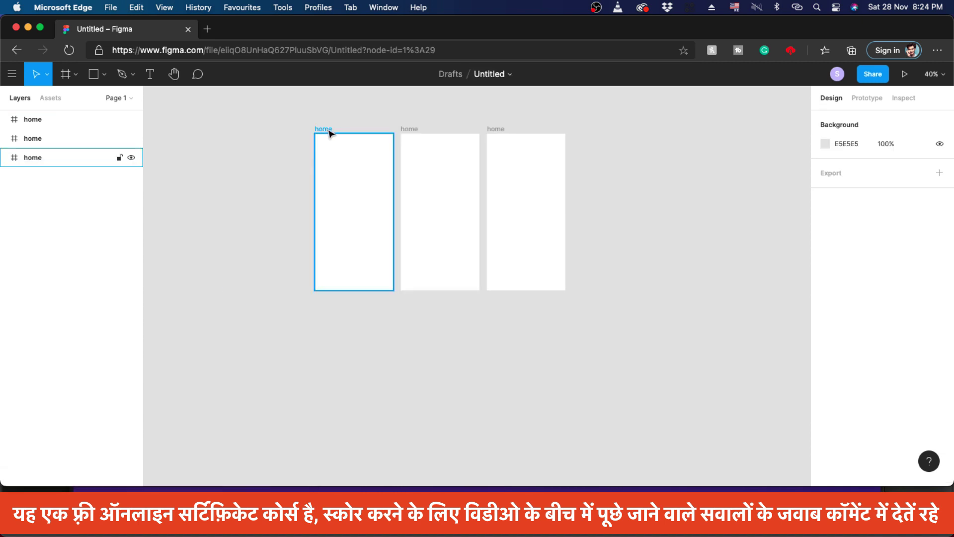
# Step: Select all three home frames, swap the middle one with the first within the row, and clear the selection
pyautogui.moveTo(254, 114); pyautogui.dragTo(604, 334)
pyautogui.scroll(2, 440, 208)
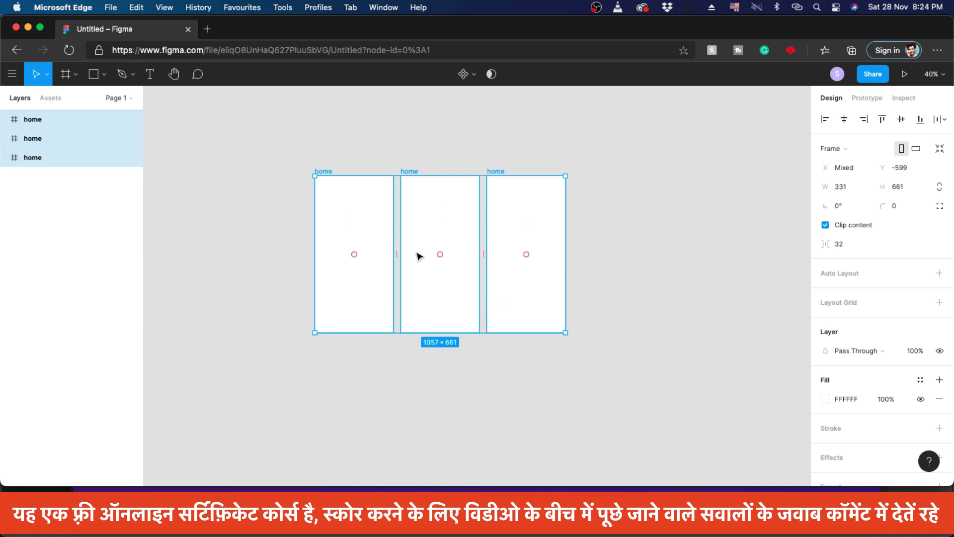
pyautogui.scroll(5, 420, 256)
pyautogui.scroll(-1, 420, 256)
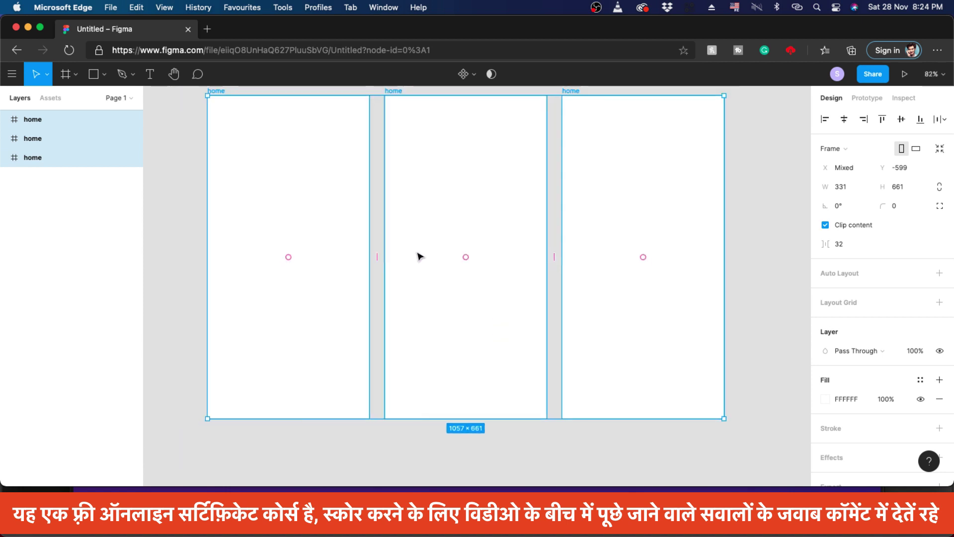
pyautogui.scroll(1, 420, 257)
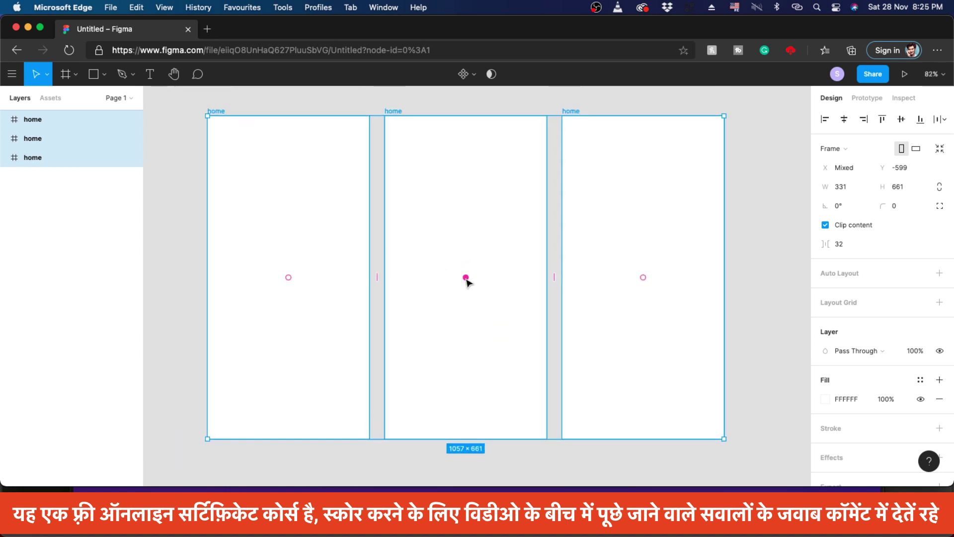
pyautogui.moveTo(465, 279); pyautogui.dragTo(289, 282)
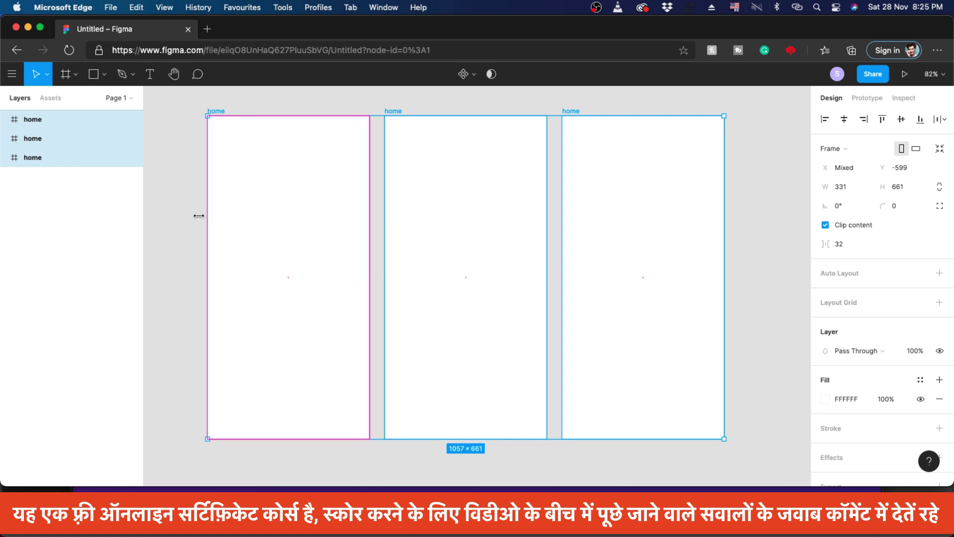
pyautogui.click(172, 189)
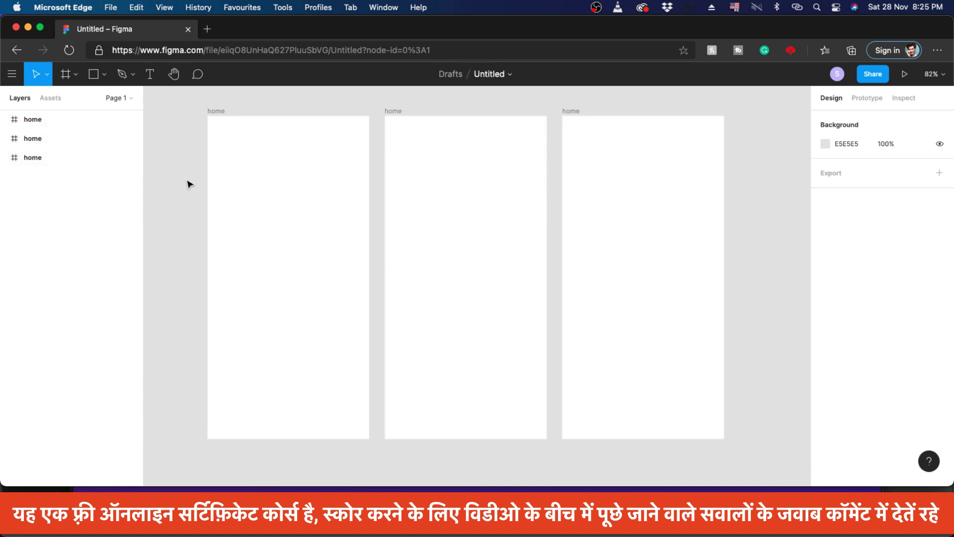
# Step: Select the third home frame and resize it to the Android preset (360×640)
pyautogui.click(618, 184)
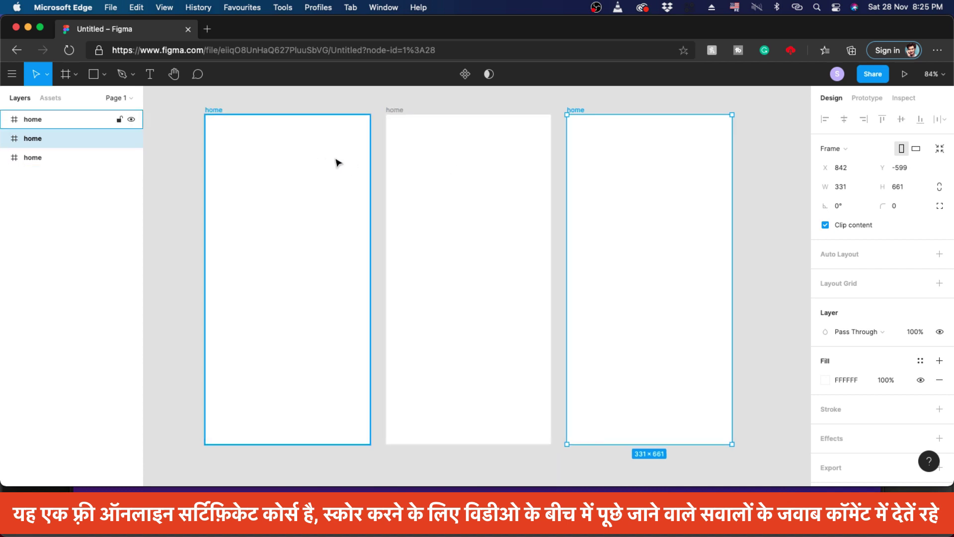
pyautogui.scroll(-5, 337, 160)
pyautogui.scroll(5, 339, 161)
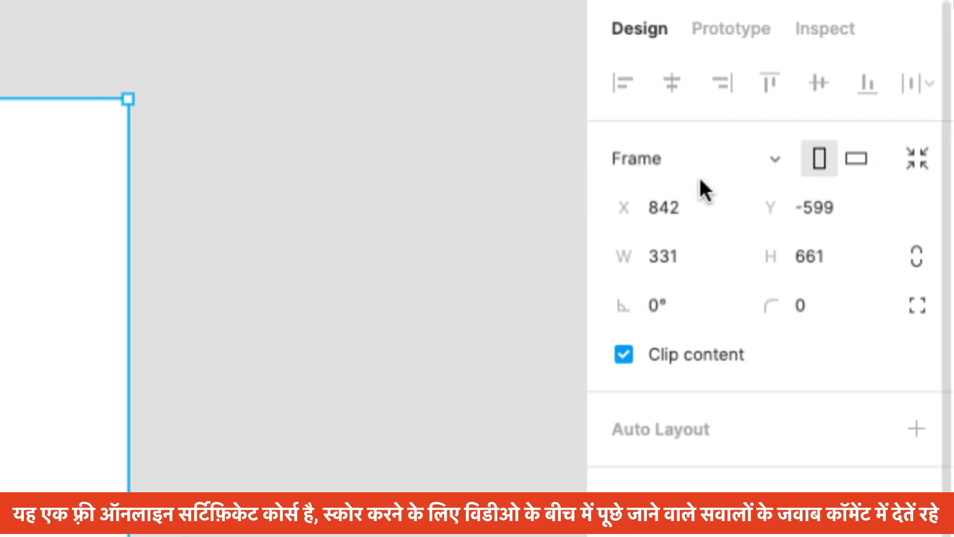
pyautogui.scroll(3, 549, 161)
pyautogui.scroll(-10, 549, 162)
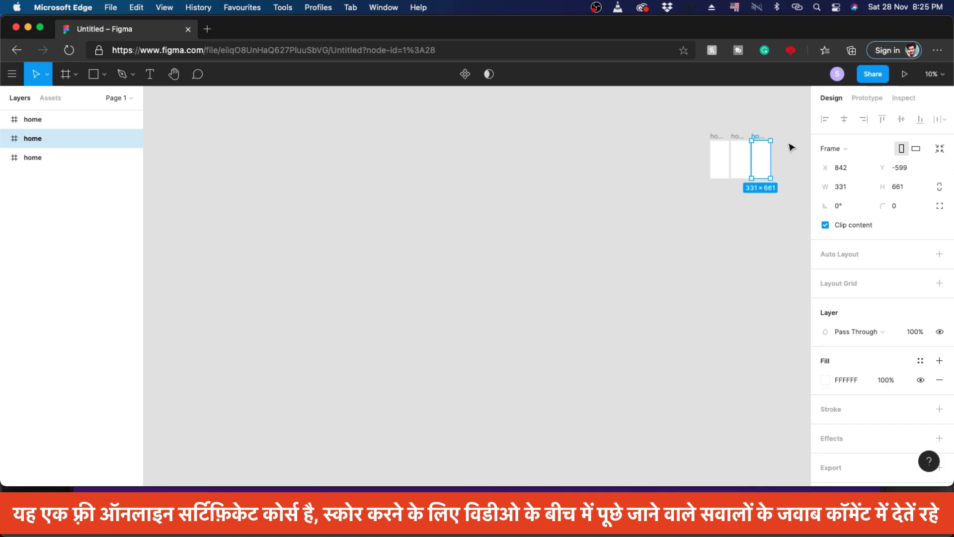
pyautogui.hotkey('shift', '1')
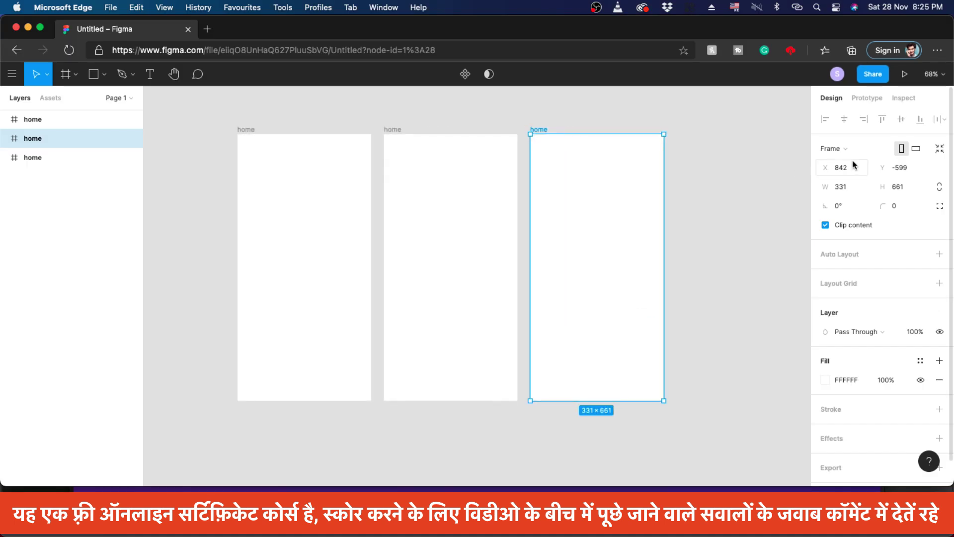
pyautogui.click(830, 151)
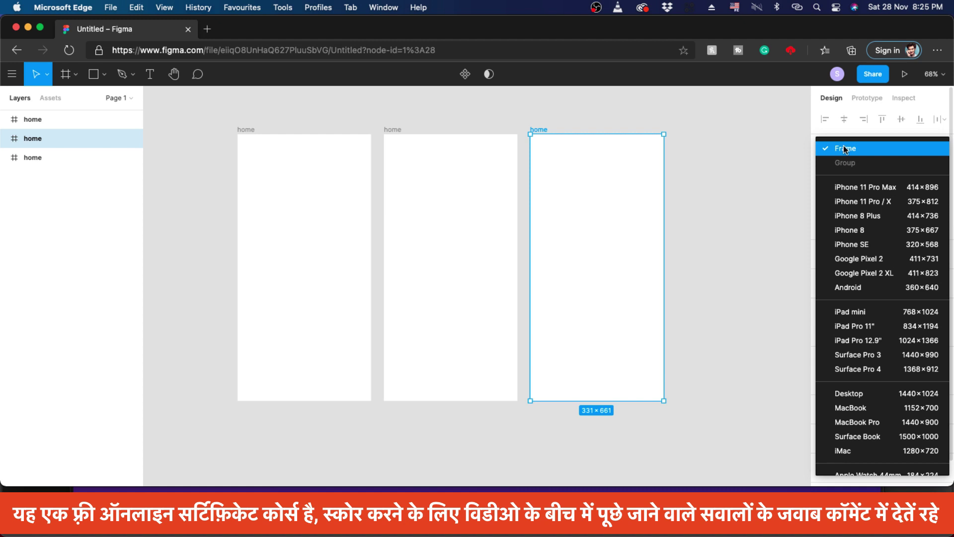
pyautogui.click(844, 150)
pyautogui.click(880, 149)
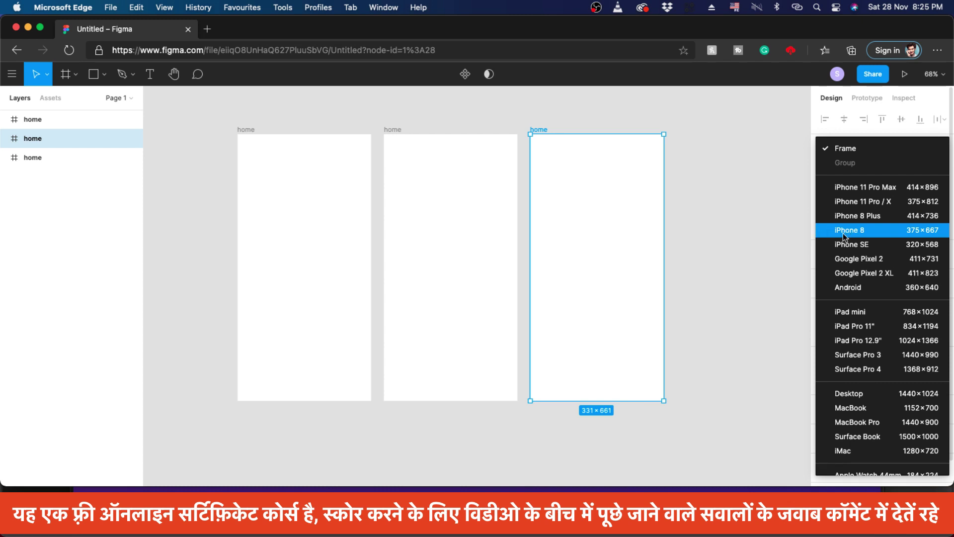
pyautogui.click(849, 288)
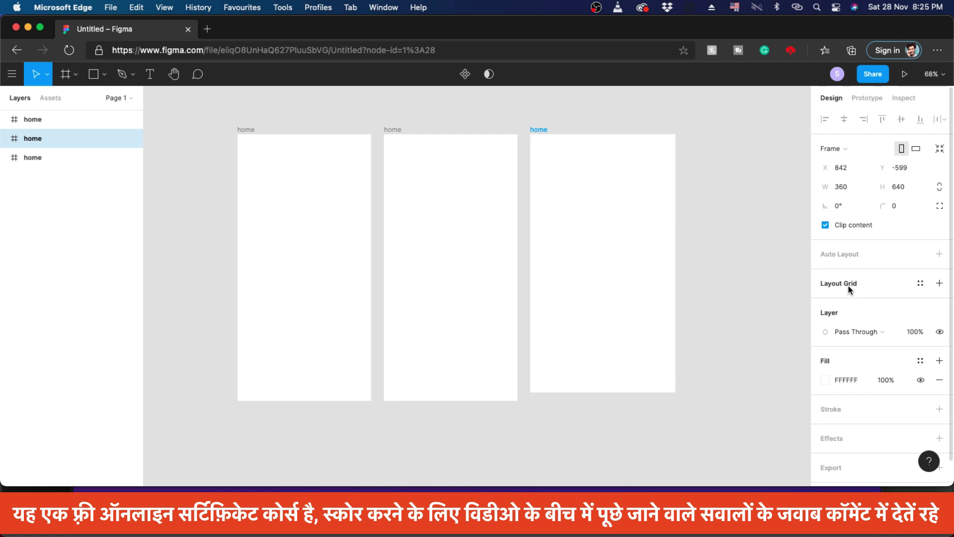
# Step: Try the iPad mini, iPhone 11 Pro / X and iPhone 11 Pro Max size presets on the third home frame
pyautogui.click(830, 147)
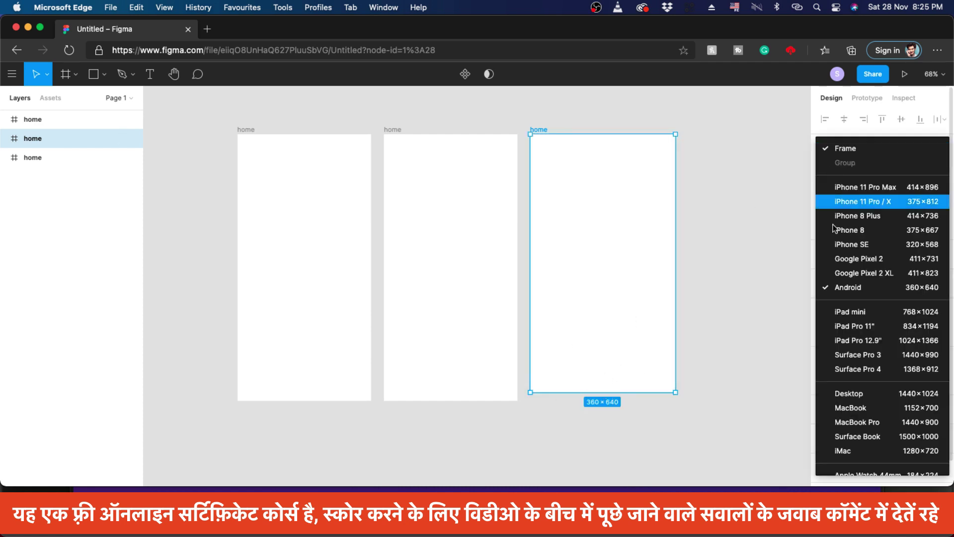
pyautogui.click(840, 312)
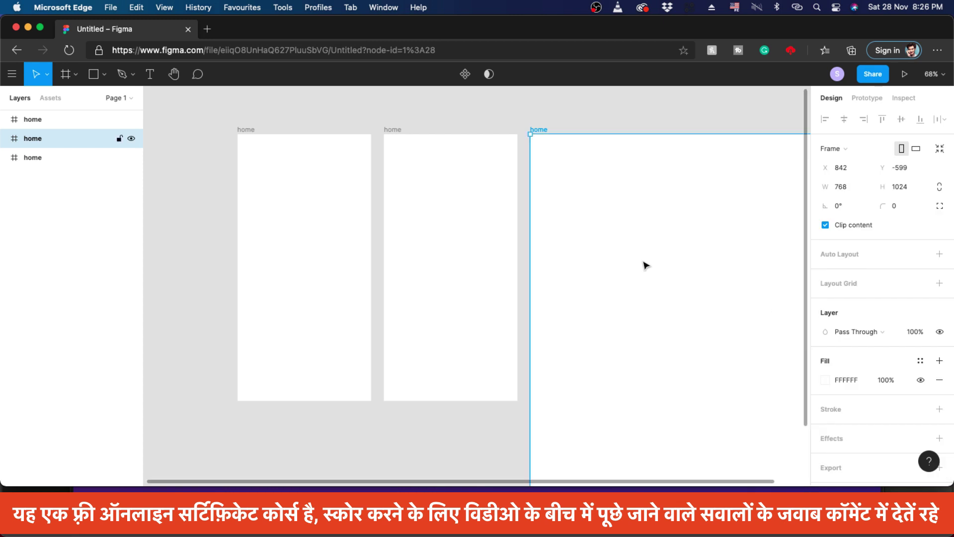
pyautogui.click(831, 148)
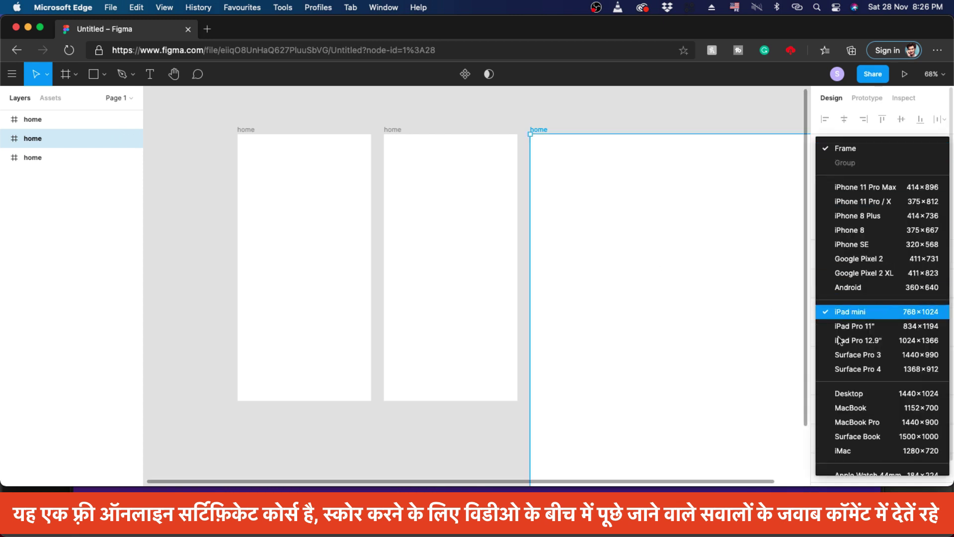
pyautogui.click(856, 200)
pyautogui.click(831, 148)
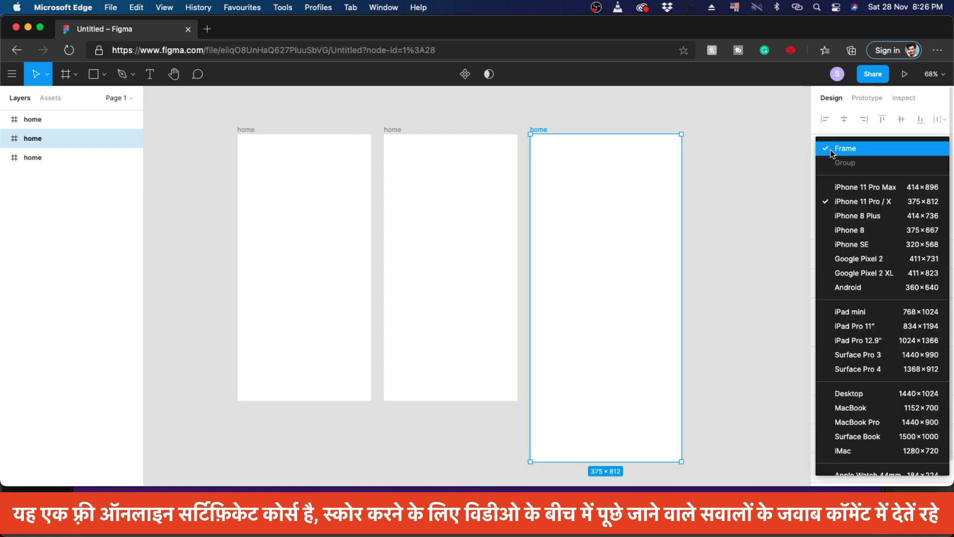
pyautogui.click(839, 186)
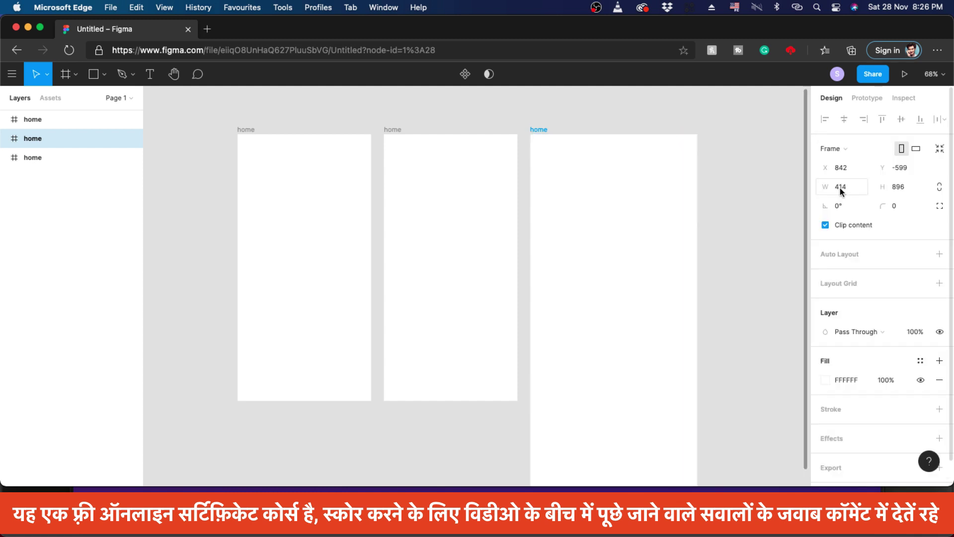
# Step: Set the third home frame to the iPhone 11 Pro / X preset (375×812) and deselect it
pyautogui.click(842, 147)
pyautogui.click(846, 201)
pyautogui.click(709, 195)
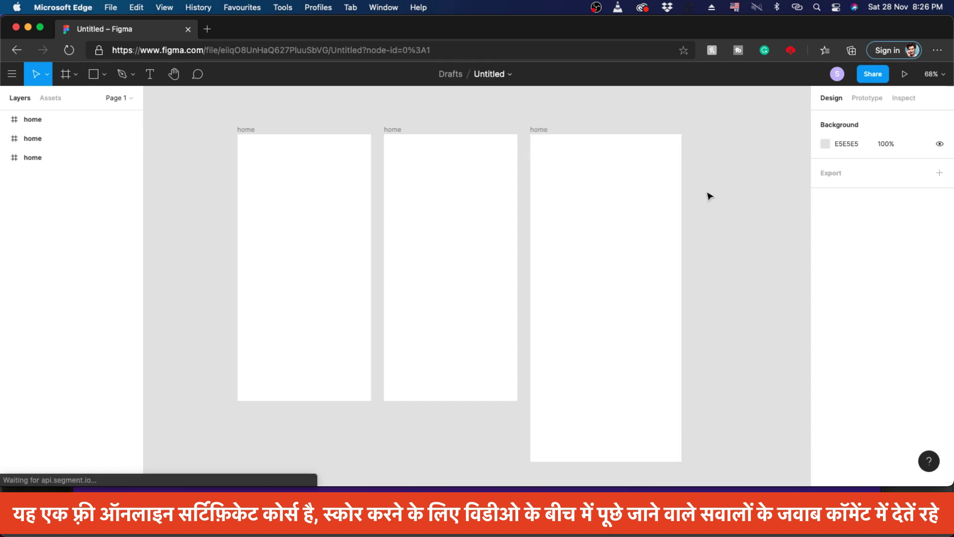
# Step: Toggle the third home frame between landscape and portrait, ending in portrait, and try Resize to Fit on the empty frame
pyautogui.click(540, 129)
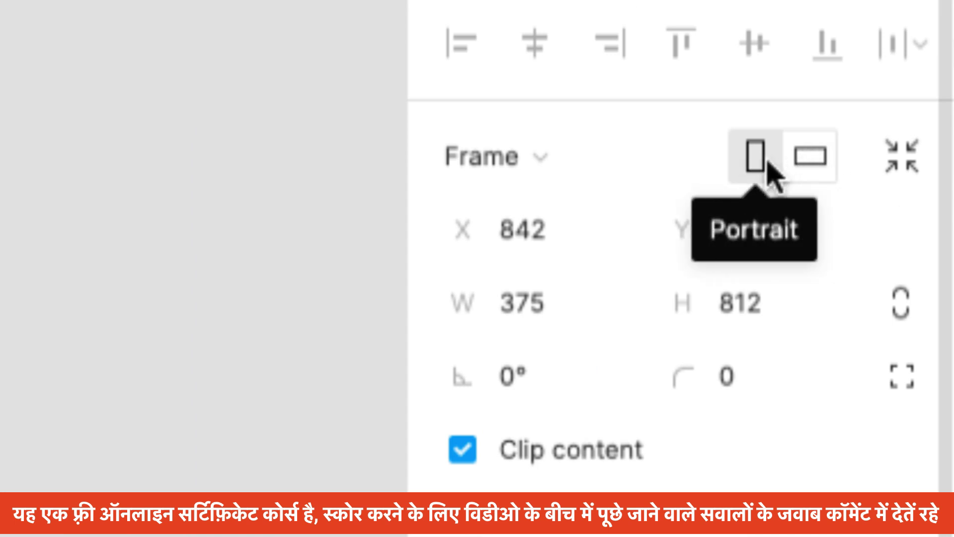
pyautogui.click(815, 171)
pyautogui.click(756, 162)
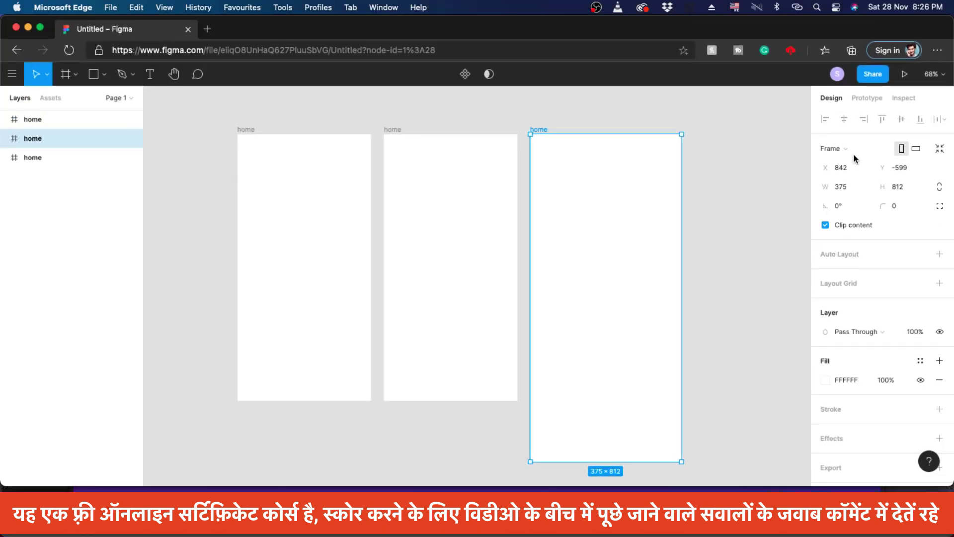
pyautogui.click(917, 149)
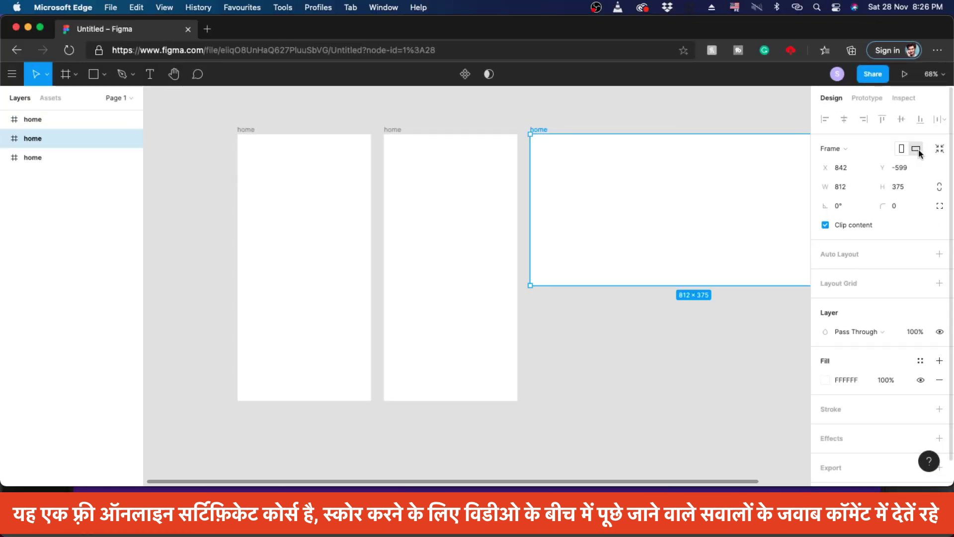
pyautogui.click(901, 149)
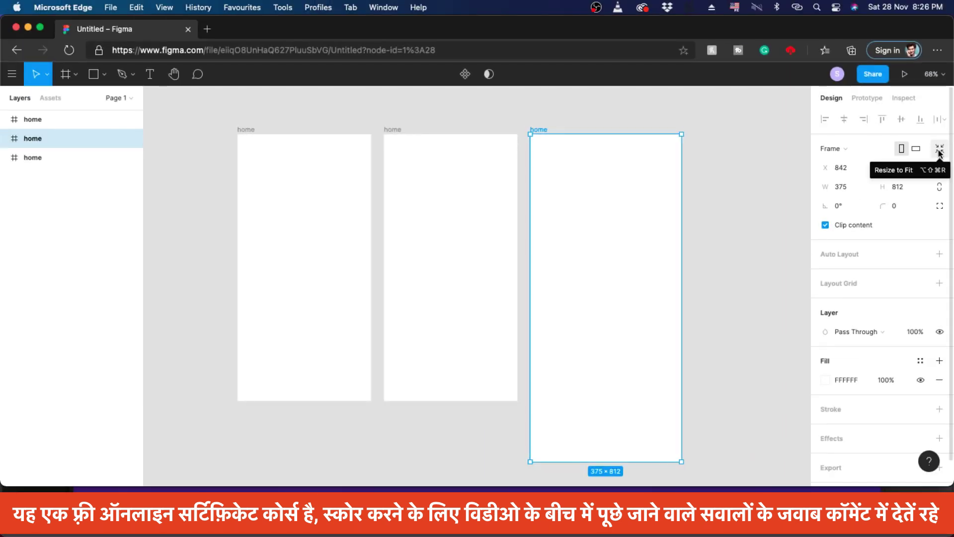
pyautogui.click(940, 153)
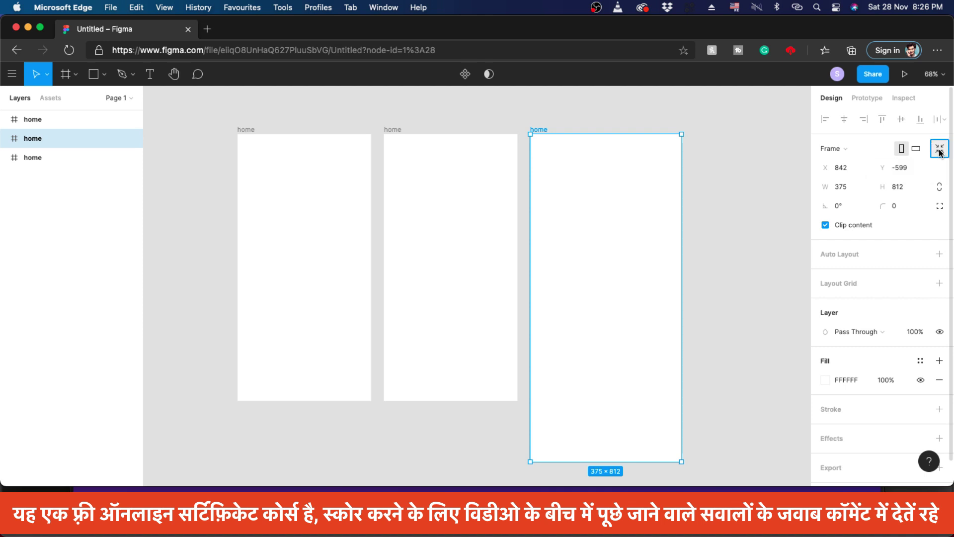
# Step: Draw a rectangle about 212×71 inside the third home frame, and compare selecting the frame with selecting the rectangle
pyautogui.click(97, 79)
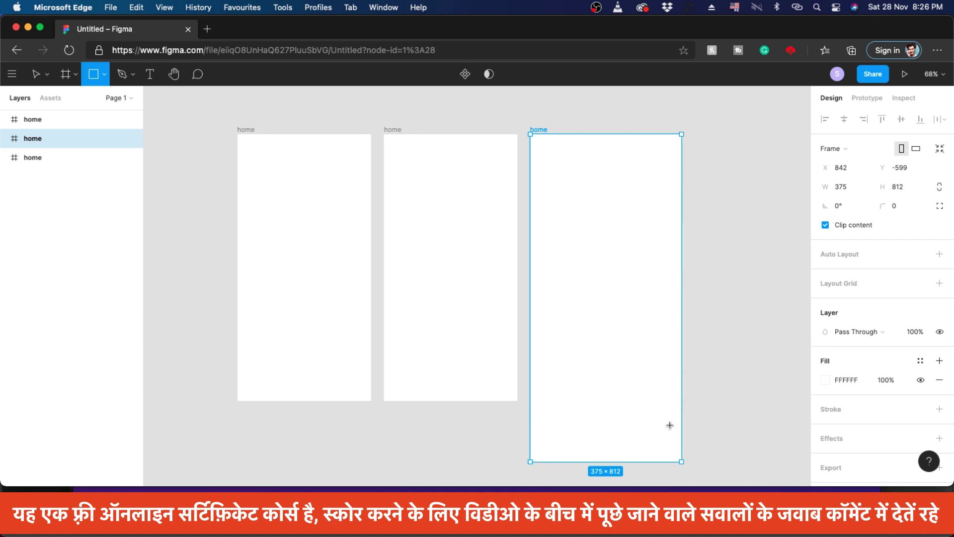
pyautogui.moveTo(563, 243)
pyautogui.mouseDown()
pyautogui.moveTo(635, 288)
pyautogui.moveTo(649, 272)
pyautogui.mouseUp()
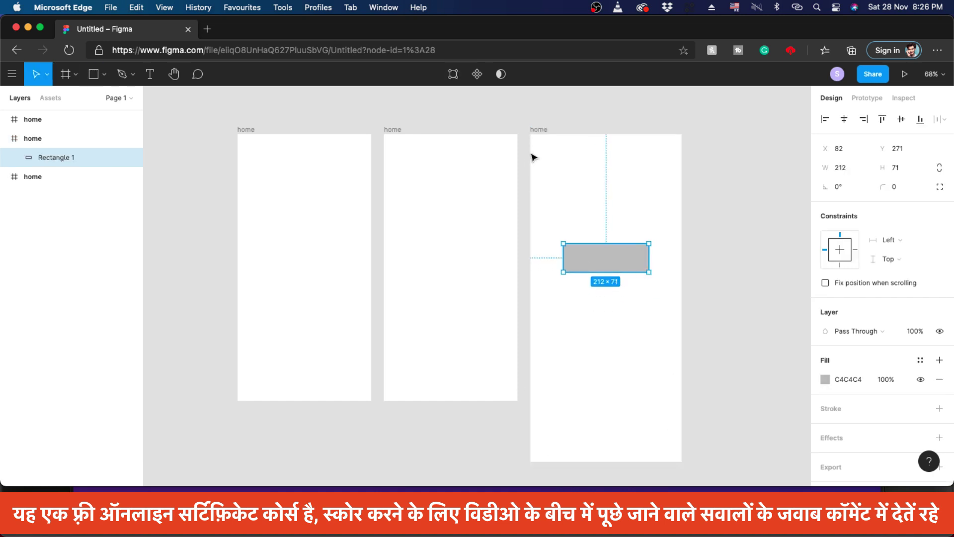
pyautogui.click(538, 130)
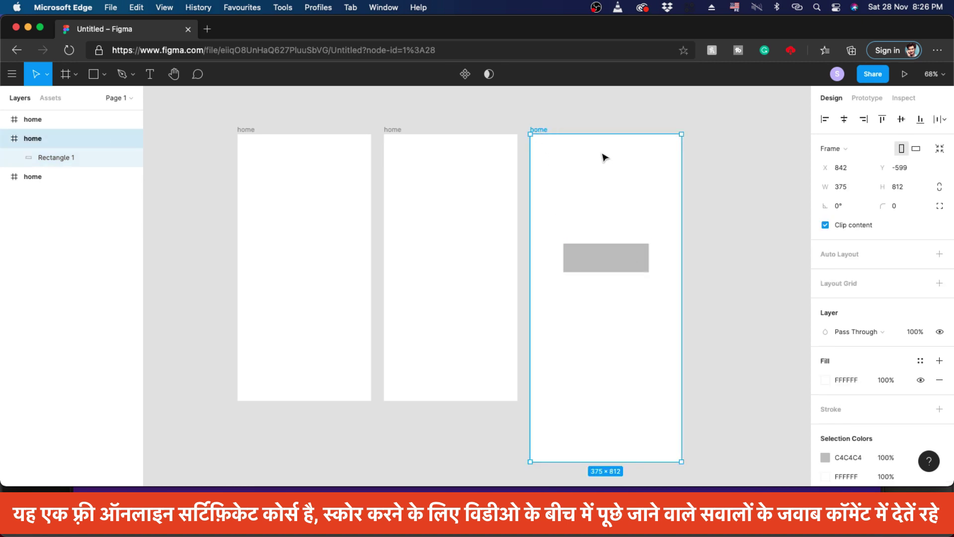
pyautogui.click(607, 263)
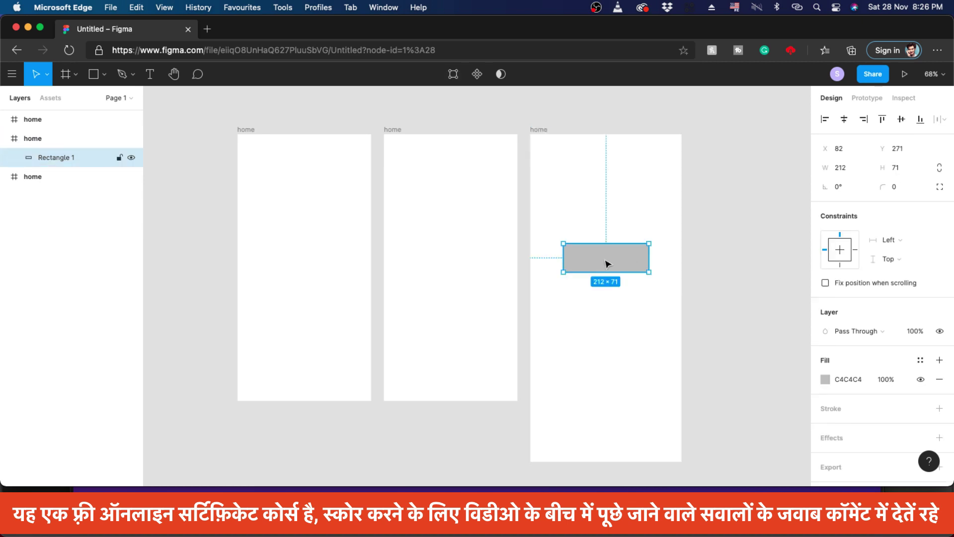
# Step: Resize the third home frame to fit its rectangle, and undo the resize
pyautogui.click(540, 131)
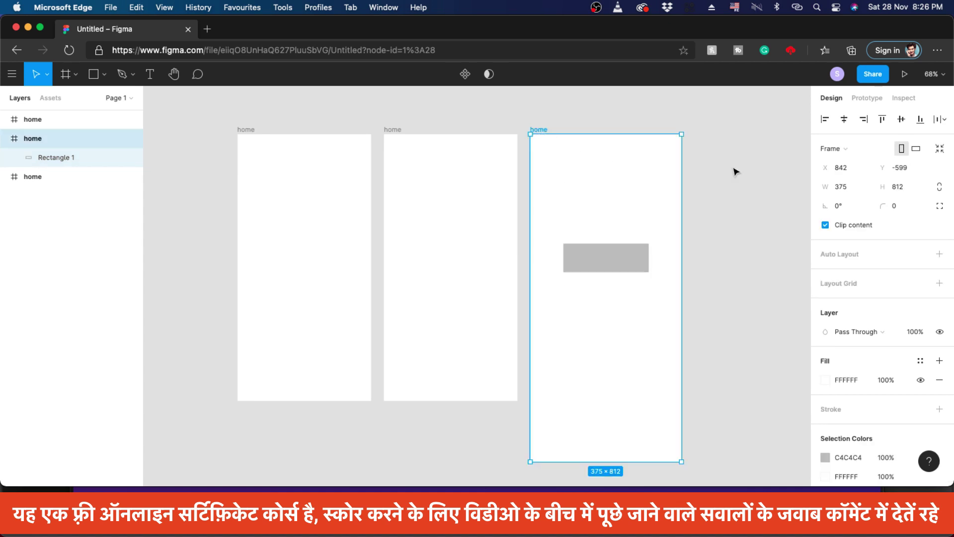
pyautogui.click(939, 150)
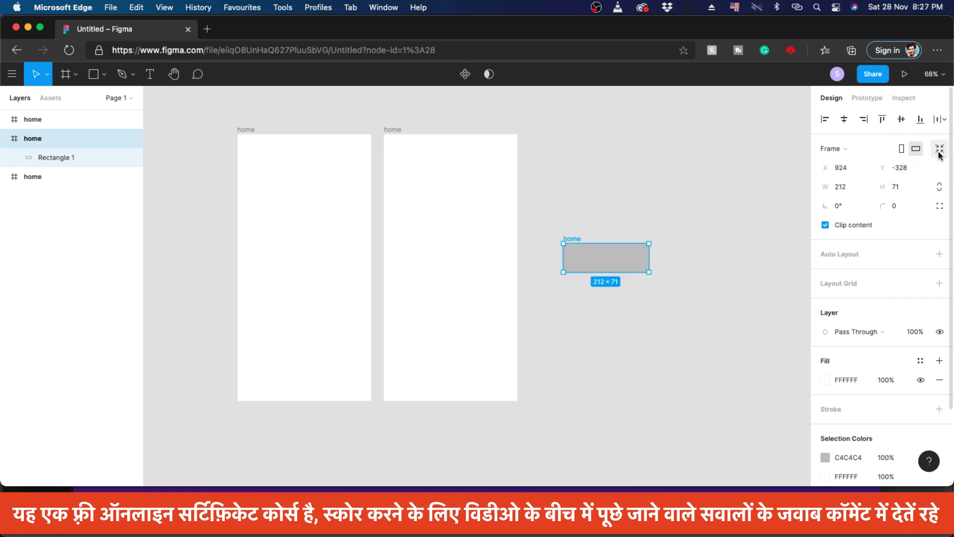
pyautogui.press('super+z')
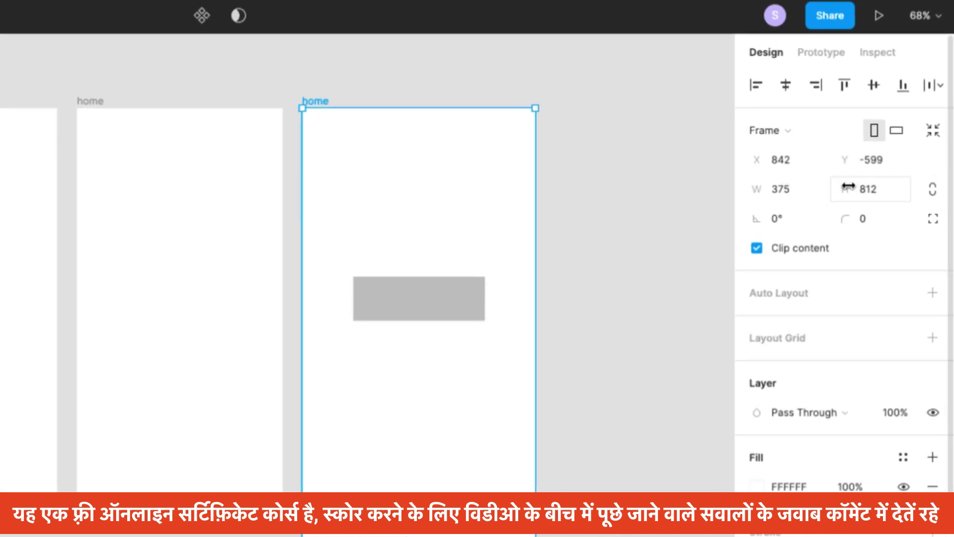
# Step: Shift the third home frame to X 854, Y -600
pyautogui.moveTo(757, 164)
pyautogui.mouseDown()
pyautogui.moveTo(790, 164)
pyautogui.moveTo(759, 164)
pyautogui.moveTo(767, 164)
pyautogui.mouseUp()
pyautogui.moveTo(847, 160)
pyautogui.mouseDown()
pyautogui.moveTo(739, 159)
pyautogui.moveTo(865, 170)
pyautogui.moveTo(844, 171)
pyautogui.mouseUp()
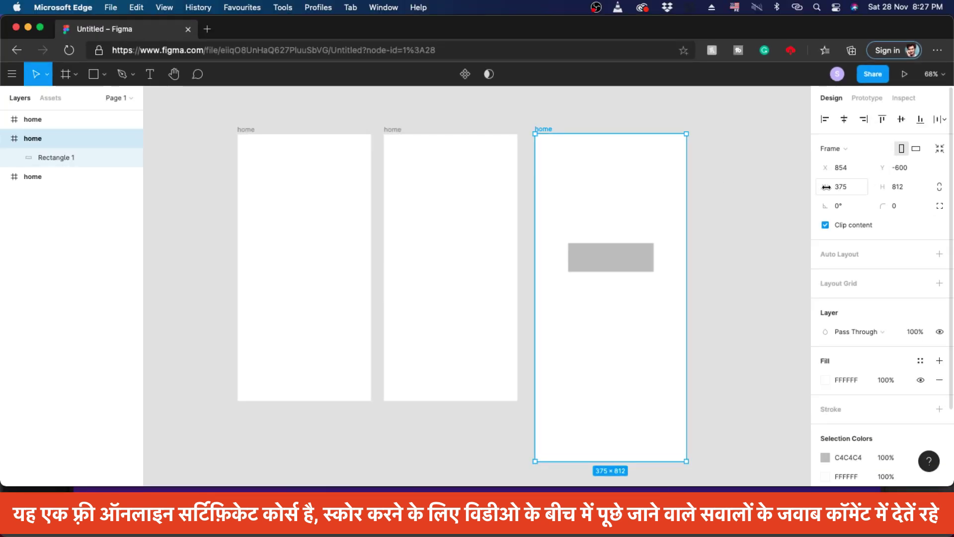
# Step: Set the third home frame's width to 380, try halving it with 380/2, and undo the halving
pyautogui.moveTo(826, 187)
pyautogui.mouseDown()
pyautogui.moveTo(758, 188)
pyautogui.moveTo(844, 188)
pyautogui.mouseUp()
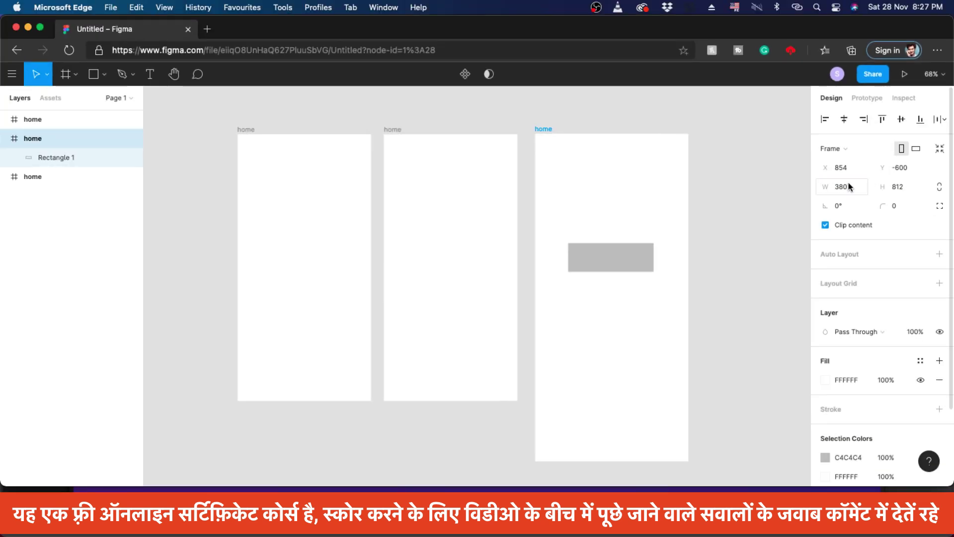
pyautogui.click(855, 188)
pyautogui.press('Down')
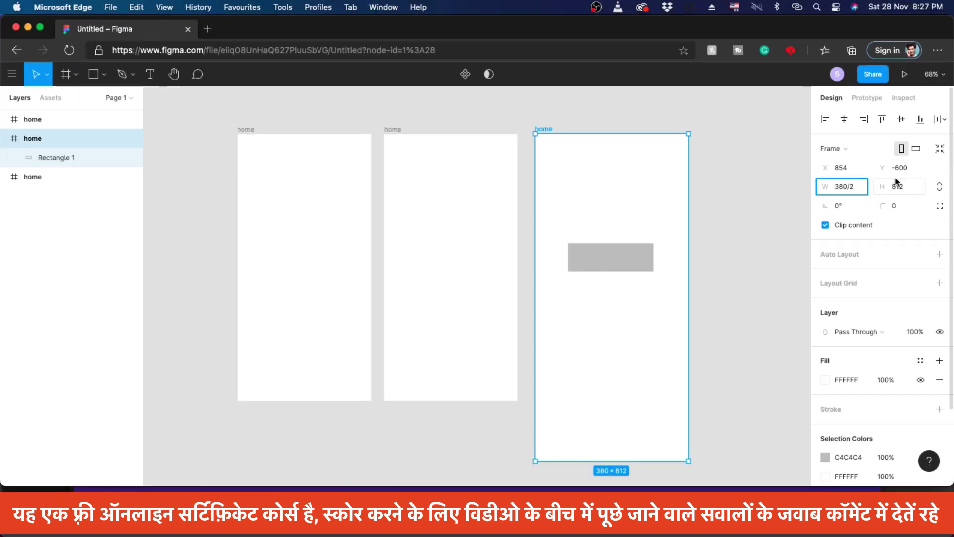
pyautogui.press('Return')
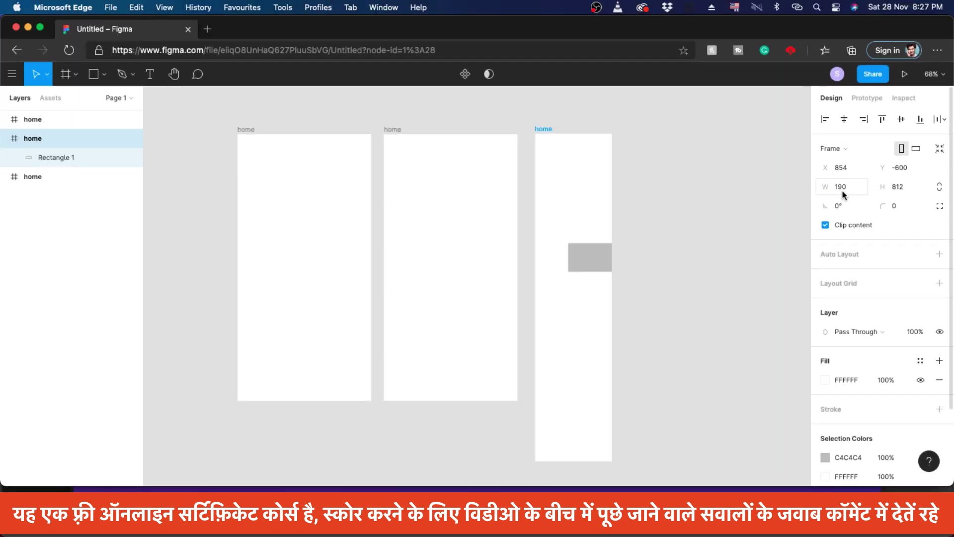
pyautogui.press('super+z')
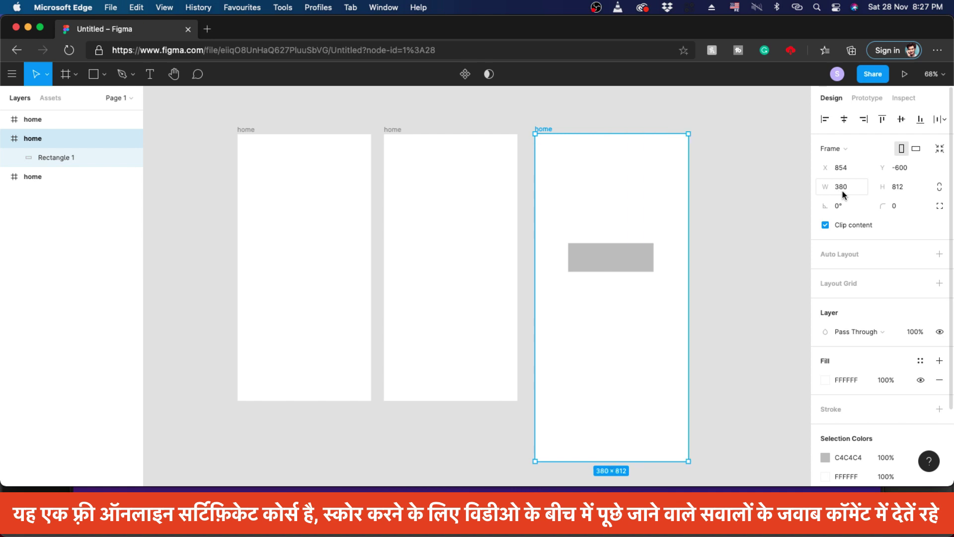
# Step: Move the rectangle higher in the third home frame and stretch it across the full frame width, 380 by 71
pyautogui.click(616, 261)
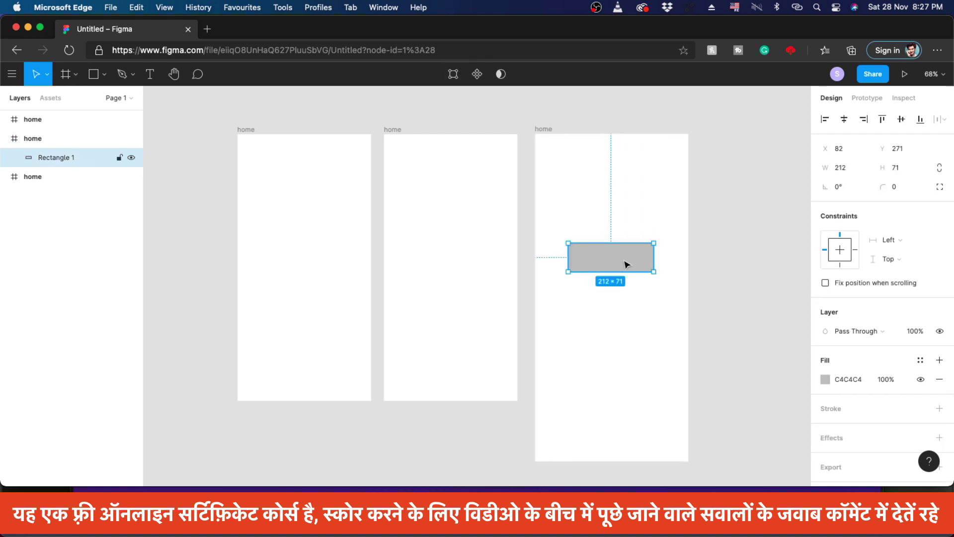
pyautogui.moveTo(625, 264); pyautogui.dragTo(689, 228)
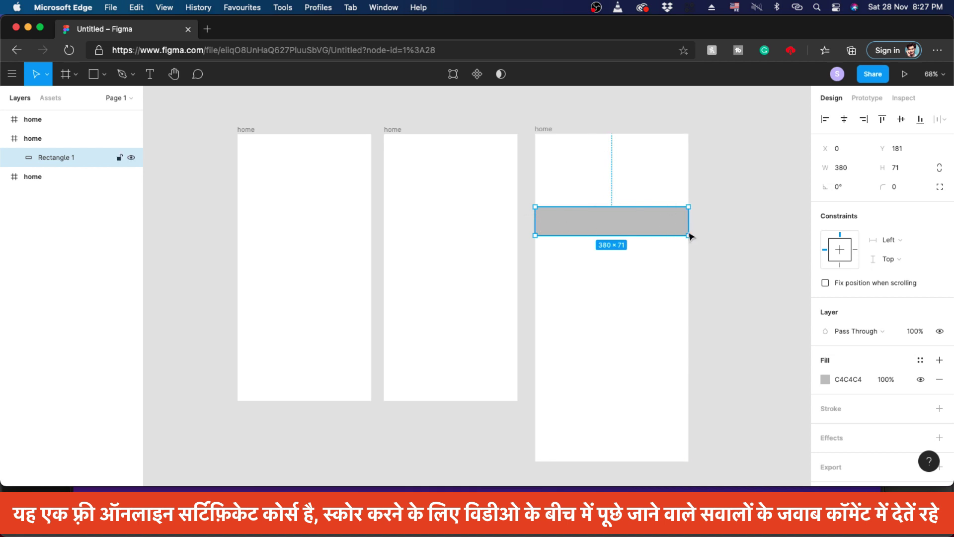
pyautogui.click(738, 232)
pyautogui.click(651, 221)
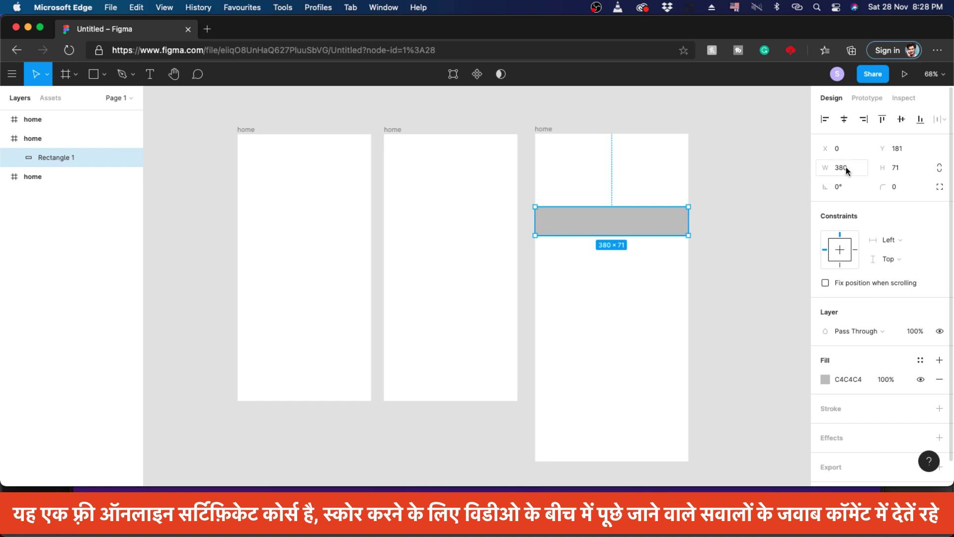
# Step: Halve the rectangle's width with 380/2
pyautogui.click(852, 170)
pyautogui.write('/2')
pyautogui.press('Return')
pyautogui.click(588, 271)
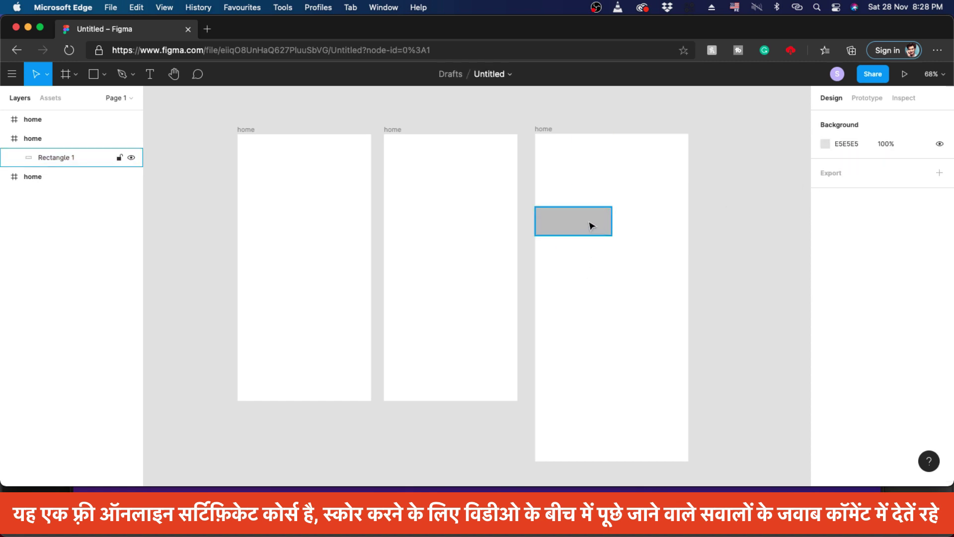
# Step: Duplicate the 190-wide rectangle alongside itself to fill the frame's other half, and compare selecting each one
pyautogui.click(552, 219)
pyautogui.moveTo(551, 219); pyautogui.dragTo(625, 222)
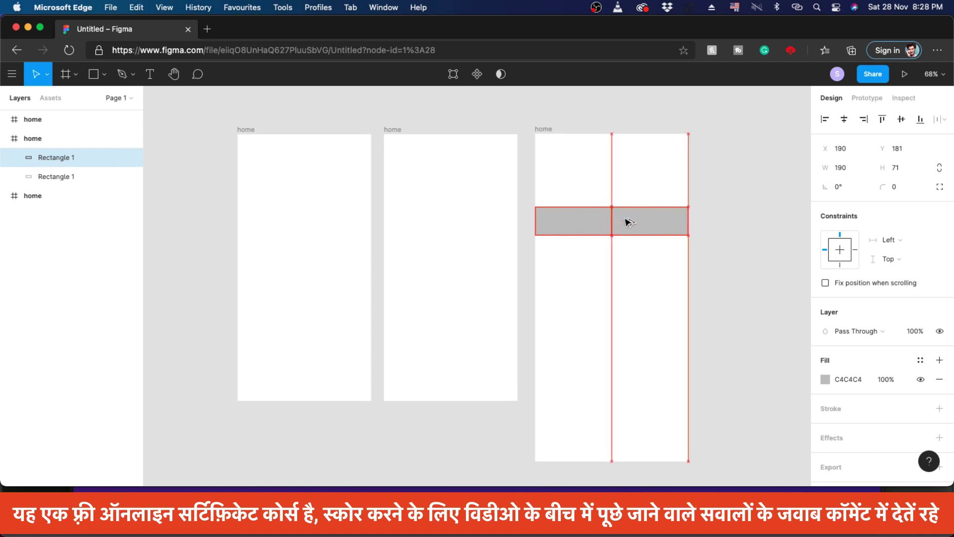
pyautogui.click(723, 220)
pyautogui.click(602, 225)
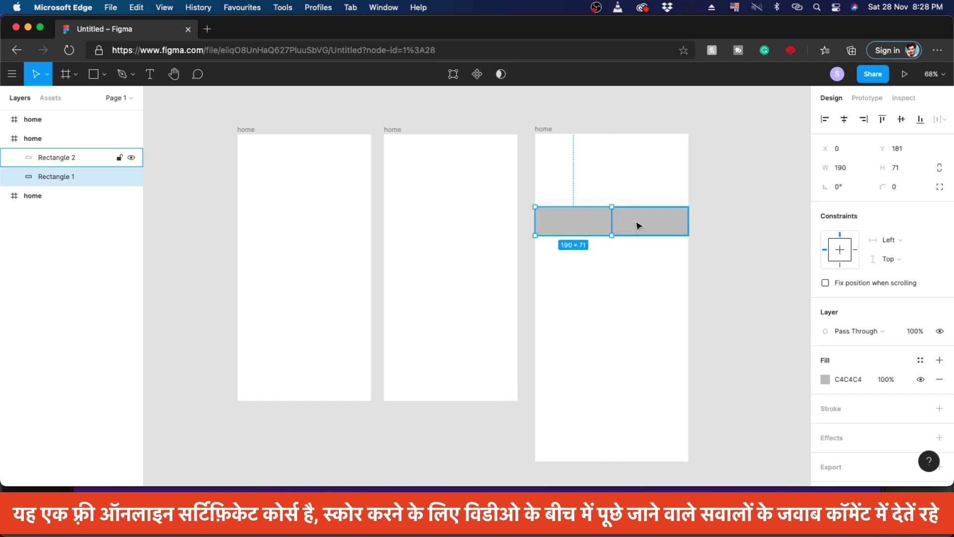
pyautogui.click(621, 226)
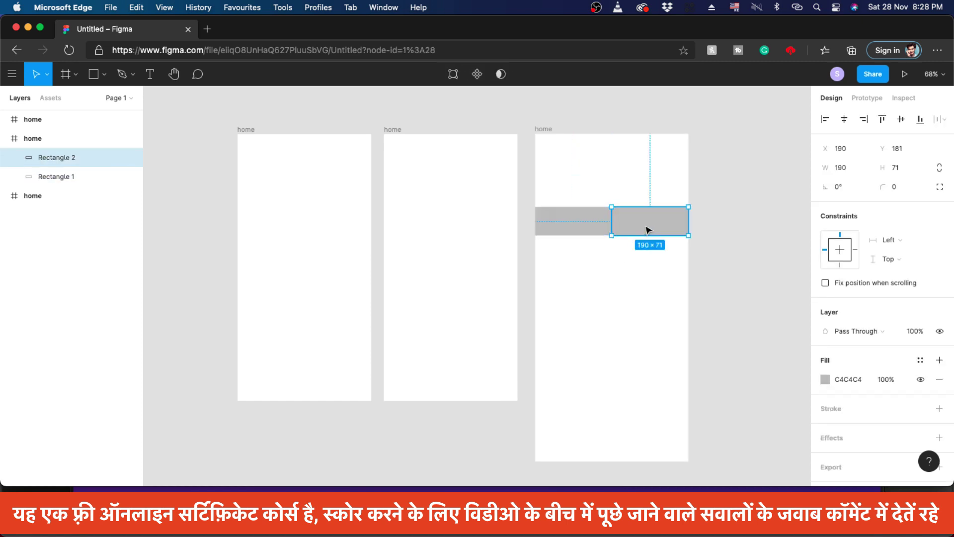
pyautogui.click(597, 222)
# Step: Delete both rectangles from the third home frame
pyautogui.moveTo(595, 273); pyautogui.dragTo(655, 219)
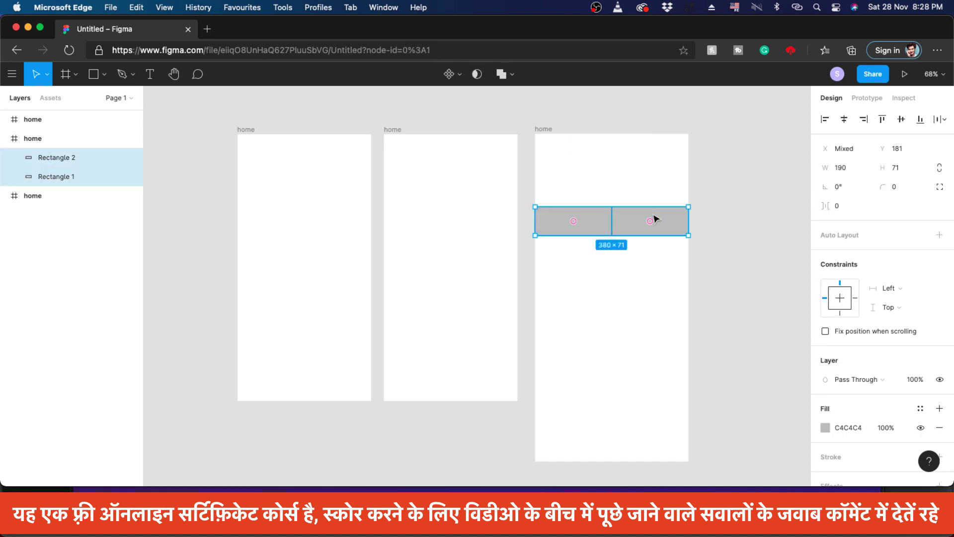
pyautogui.press('Delete')
pyautogui.click(711, 188)
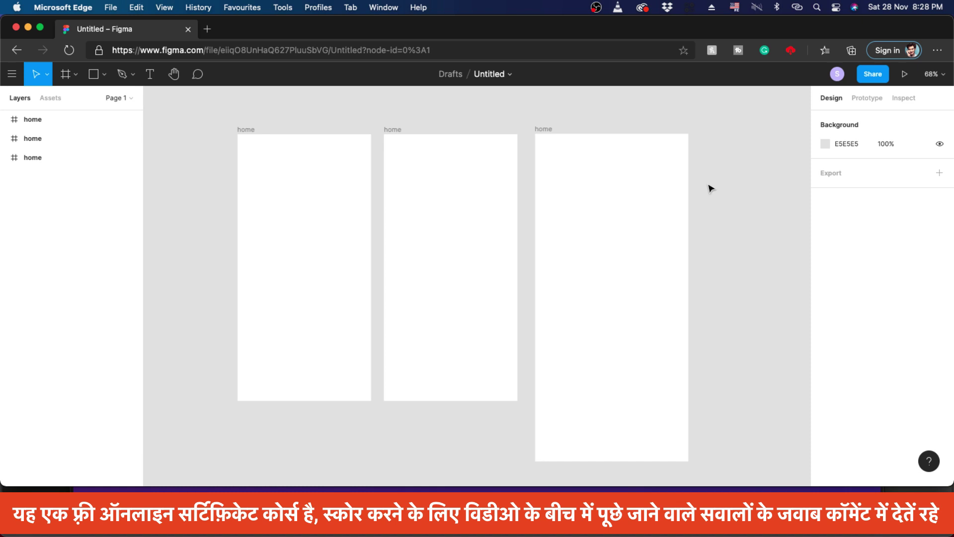
# Step: Constrain the third home frame's proportions and scale it down to 310.27 × 663
pyautogui.click(541, 131)
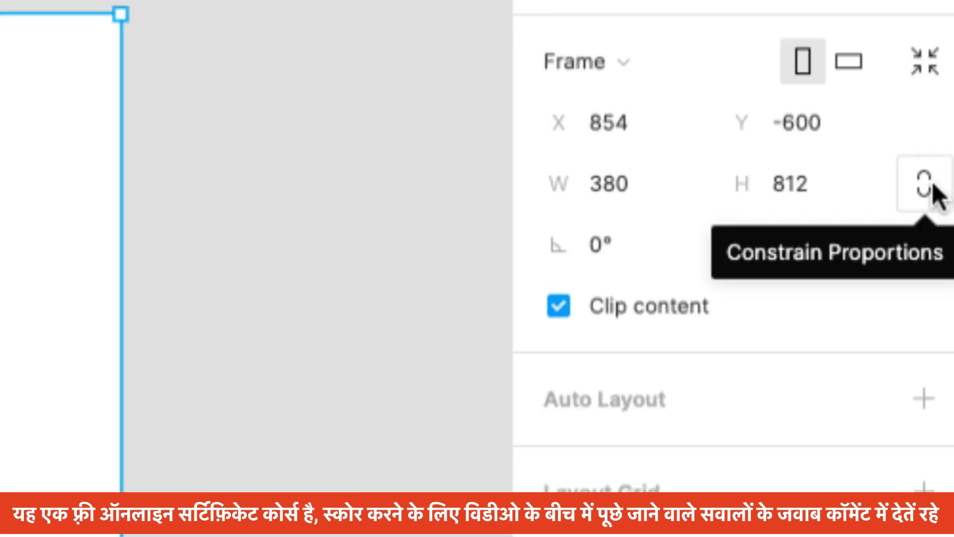
pyautogui.click(932, 184)
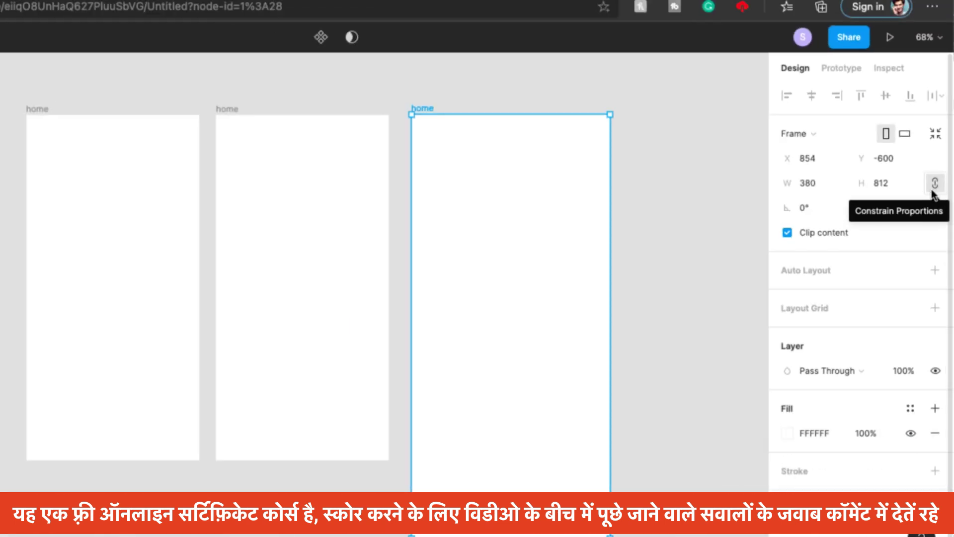
pyautogui.moveTo(792, 187); pyautogui.dragTo(682, 241)
pyautogui.moveTo(864, 183); pyautogui.dragTo(796, 209)
# Step: Try rounding all corners of the third home frame, and return its corner radius to 0
pyautogui.click(818, 211)
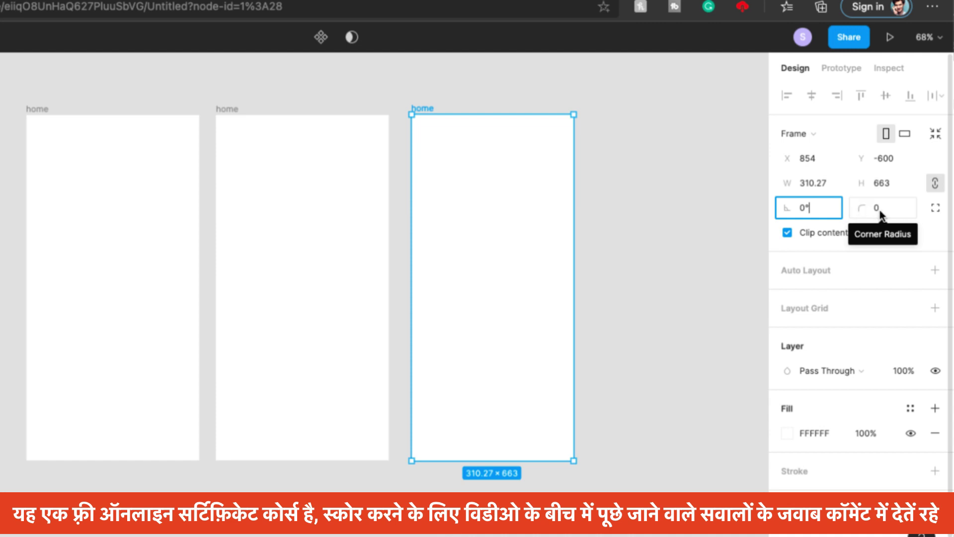
pyautogui.moveTo(862, 208); pyautogui.dragTo(135, 253)
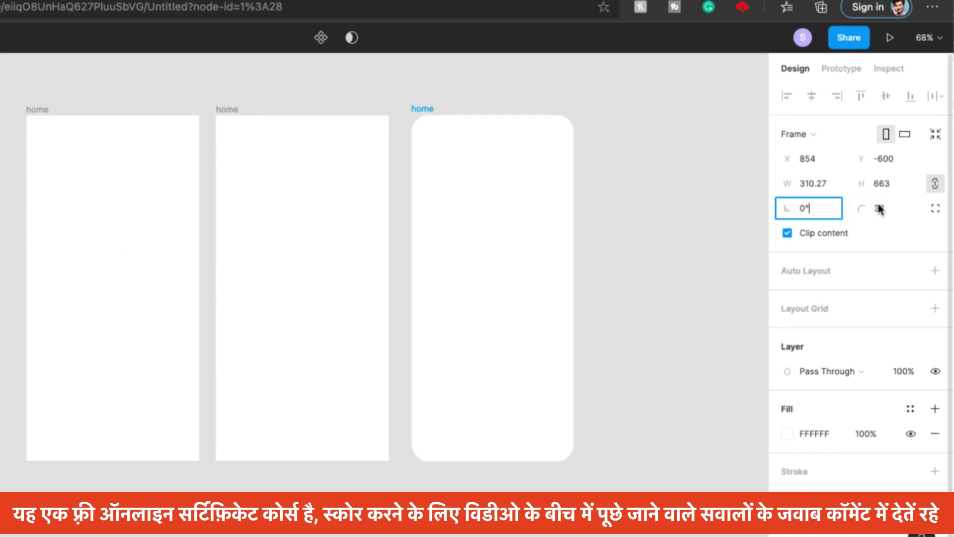
pyautogui.moveTo(867, 209); pyautogui.dragTo(348, 226)
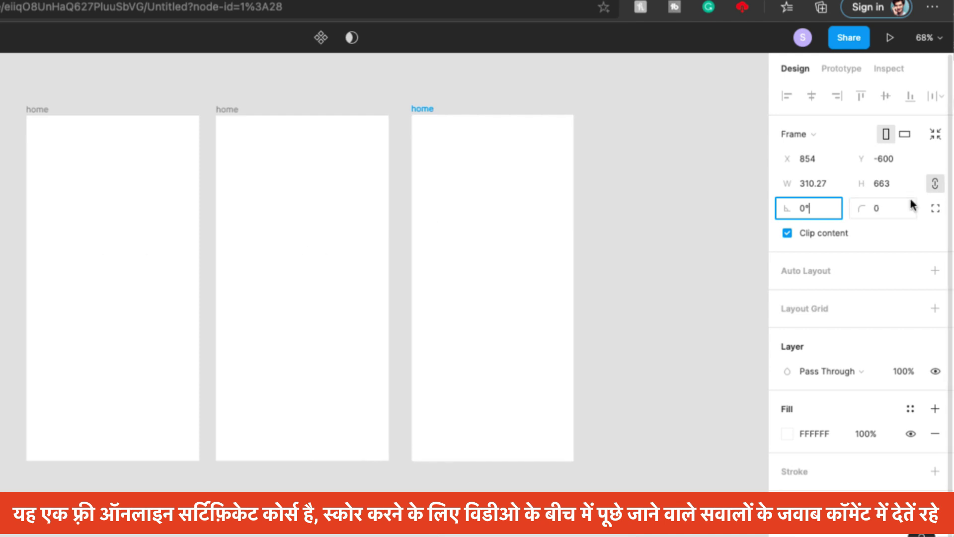
# Step: Enable independent corner radii on the third home frame and try 4 and 300 on the top-right corner, ending with 100
pyautogui.click(939, 213)
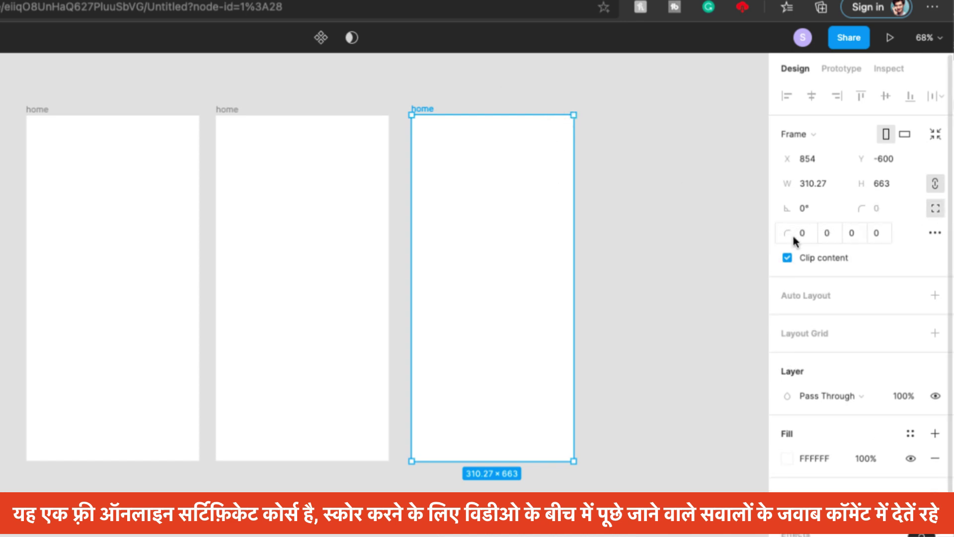
pyautogui.click(827, 234)
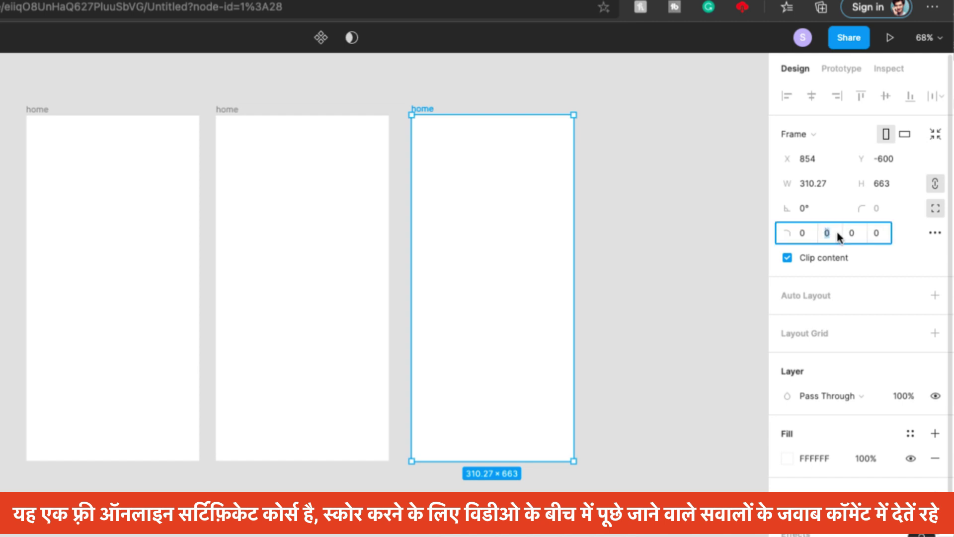
pyautogui.write('4')
pyautogui.press('Return')
pyautogui.click(828, 233)
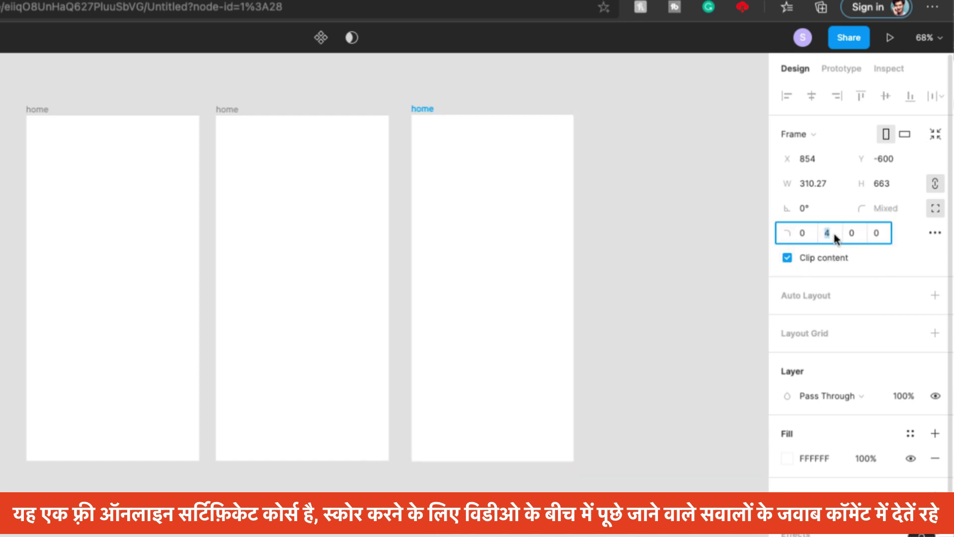
pyautogui.write('300')
pyautogui.press('Return')
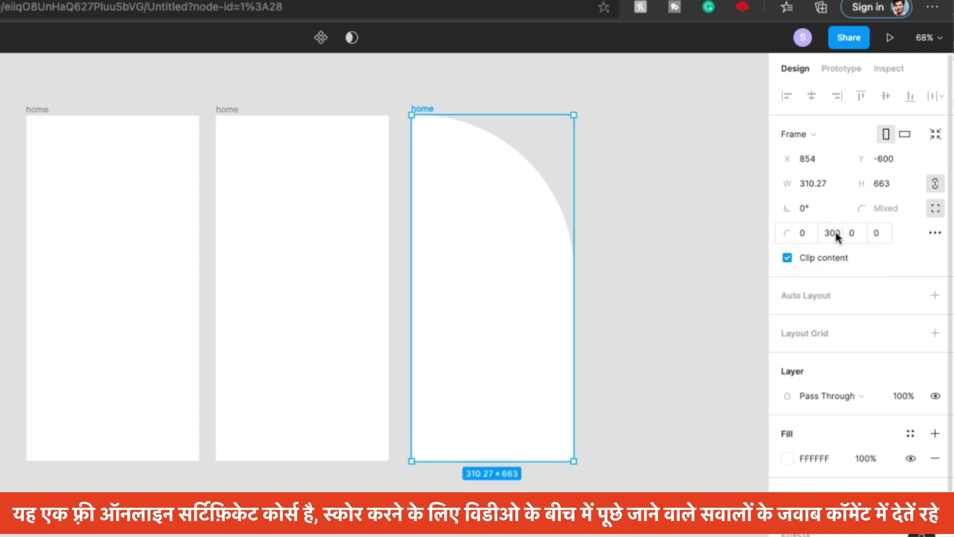
pyautogui.click(837, 233)
pyautogui.write('100')
pyautogui.press('Return')
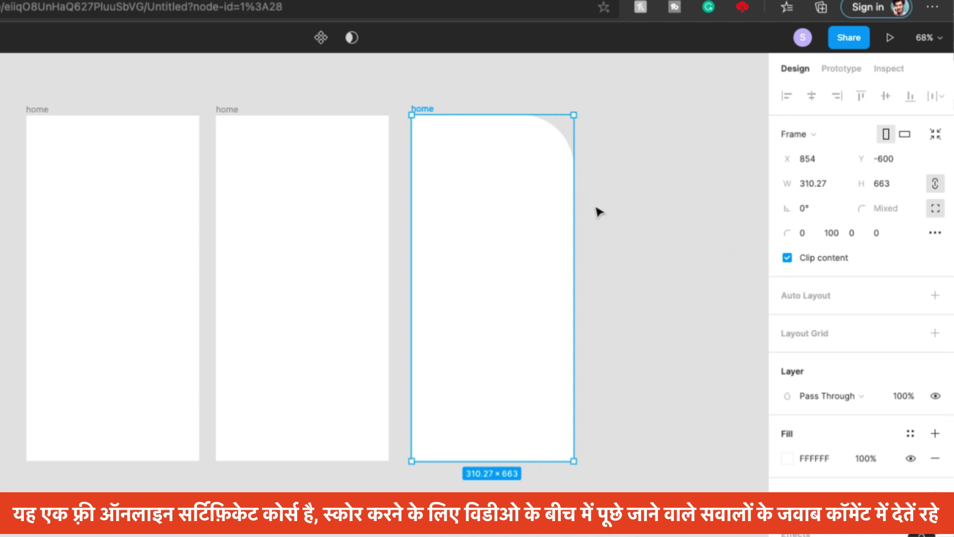
# Step: Increase the third home frame's corner smoothing to slightly past the iOS mark
pyautogui.click(928, 233)
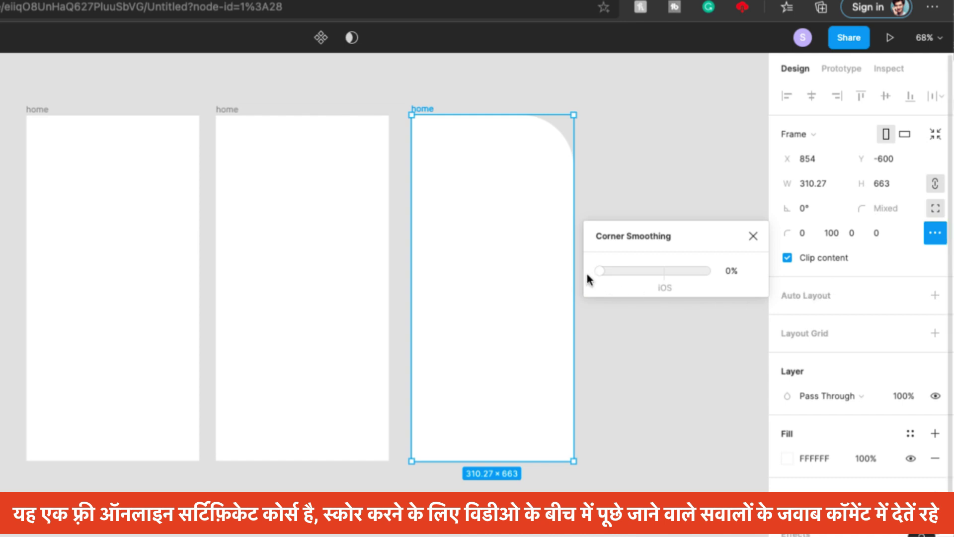
pyautogui.moveTo(601, 271); pyautogui.dragTo(675, 273)
pyautogui.click(754, 236)
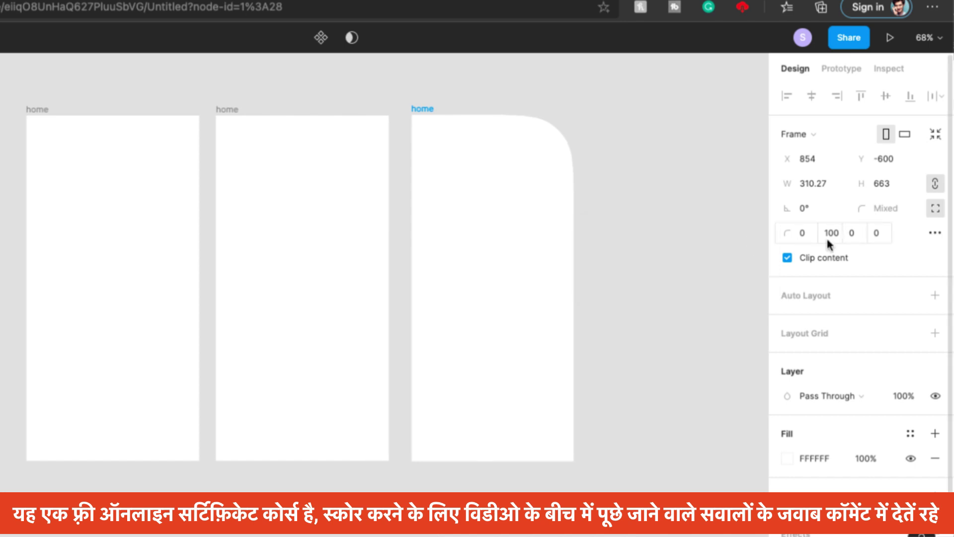
# Step: Return the third home frame to a single corner radius and set it to 50
pyautogui.click(933, 211)
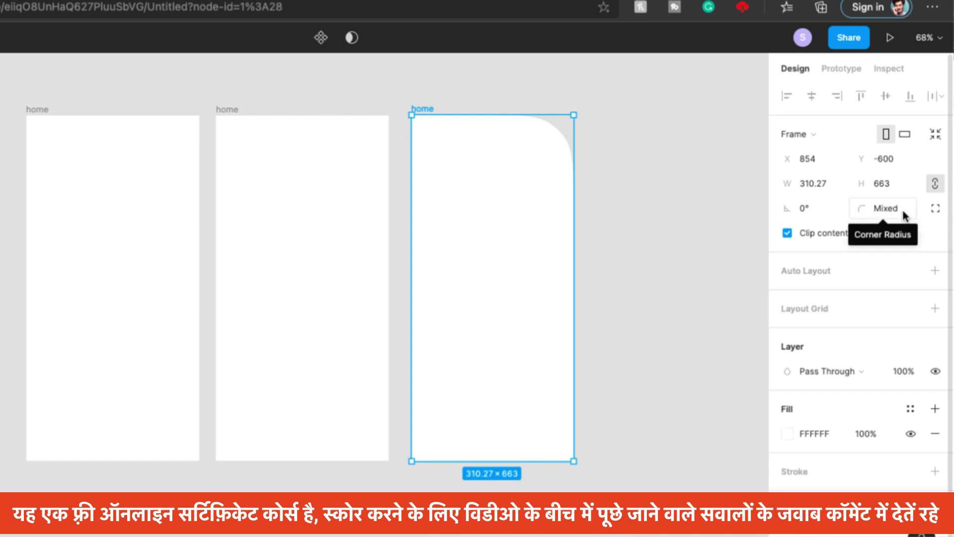
pyautogui.click(883, 213)
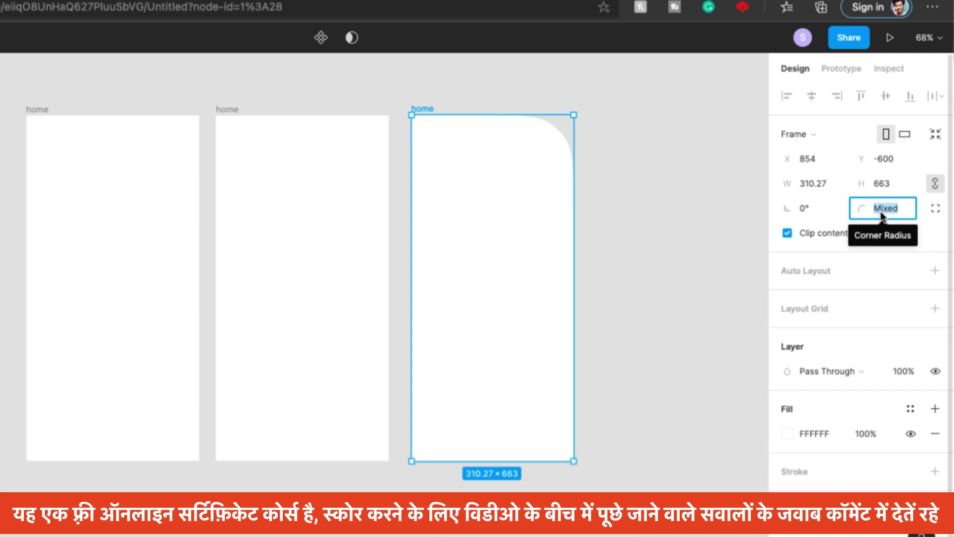
pyautogui.write('50')
pyautogui.press('Return')
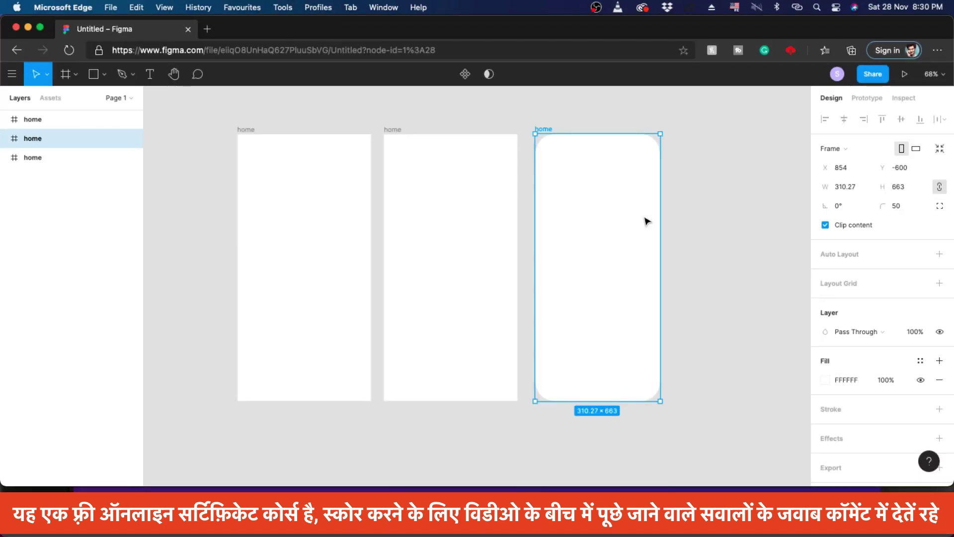
# Step: Draw a rectangle about 196×68 in the third home frame and shift it fully inside the frame
pyautogui.click(105, 74)
pyautogui.click(90, 74)
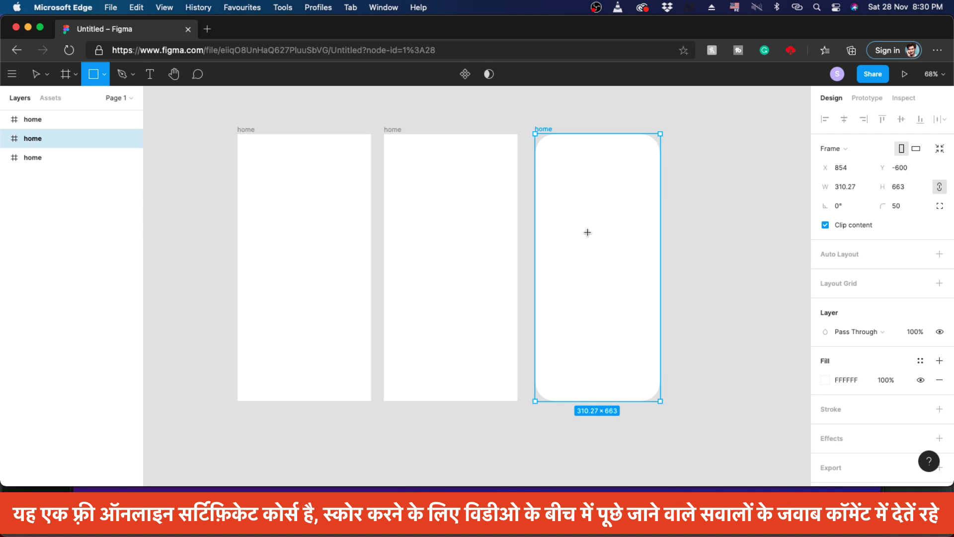
pyautogui.moveTo(586, 231); pyautogui.dragTo(666, 262)
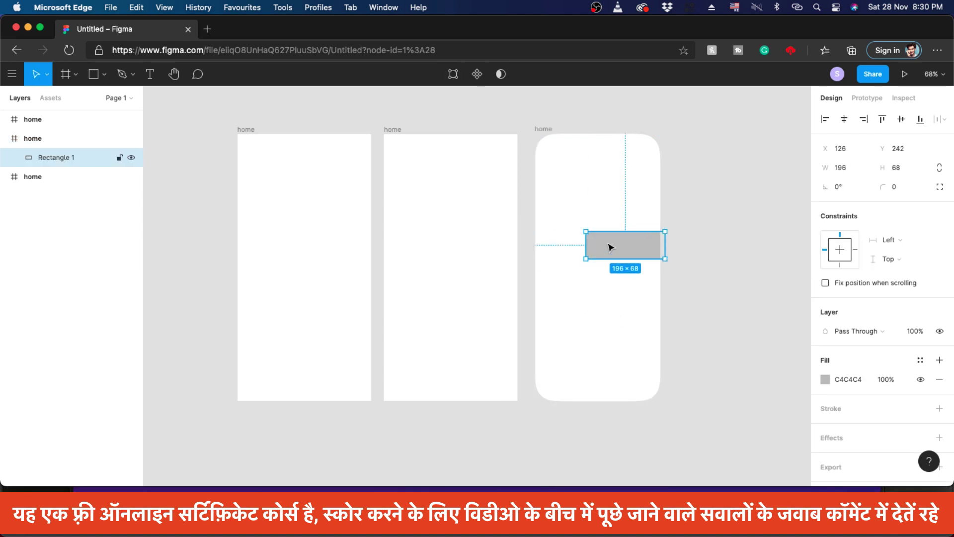
pyautogui.moveTo(624, 251)
pyautogui.mouseDown()
pyautogui.moveTo(624, 243)
pyautogui.moveTo(641, 264)
pyautogui.moveTo(614, 246)
pyautogui.mouseUp()
# Step: Move the rectangle out of the third home frame onto the empty canvas beside it, at about X 1219, Y -350
pyautogui.click(549, 130)
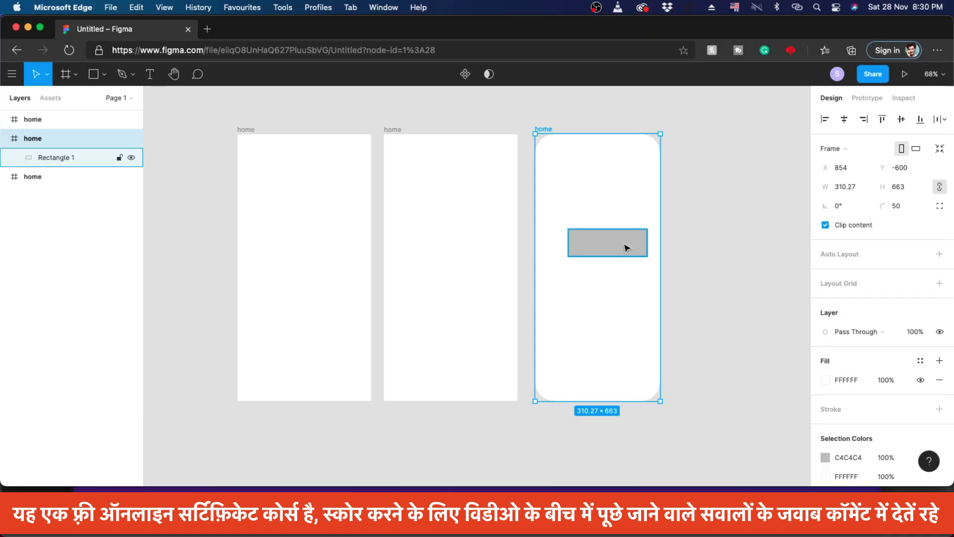
pyautogui.click(591, 250)
pyautogui.moveTo(615, 245); pyautogui.dragTo(676, 255)
pyautogui.click(719, 279)
pyautogui.moveTo(679, 255); pyautogui.dragTo(706, 255)
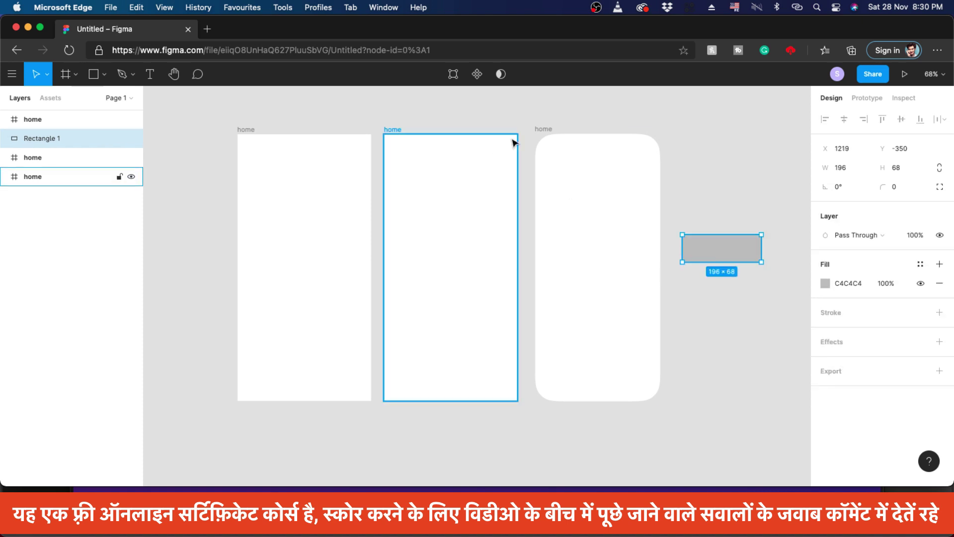
# Step: Place the rectangle inside the second home frame, and turn off Clip content for the third home frame
pyautogui.click(544, 130)
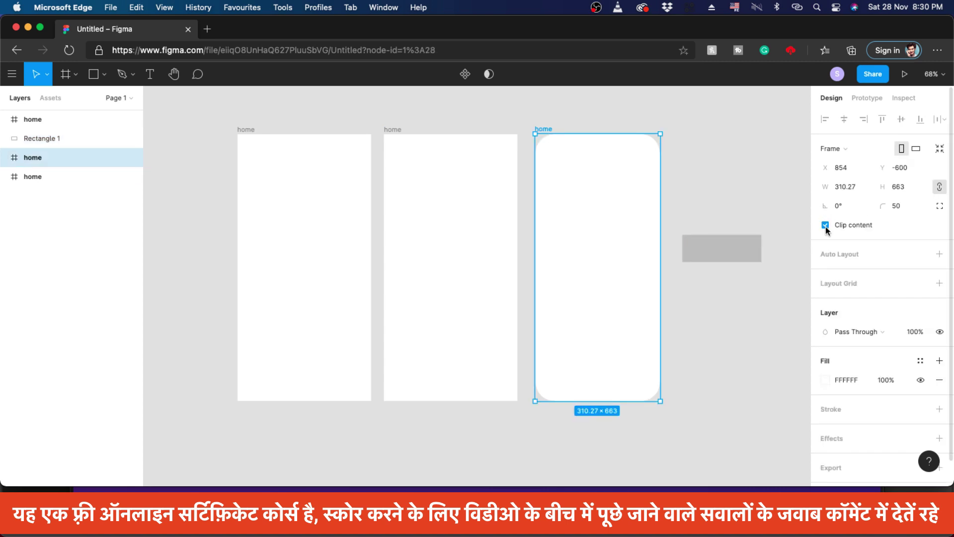
pyautogui.click(689, 255)
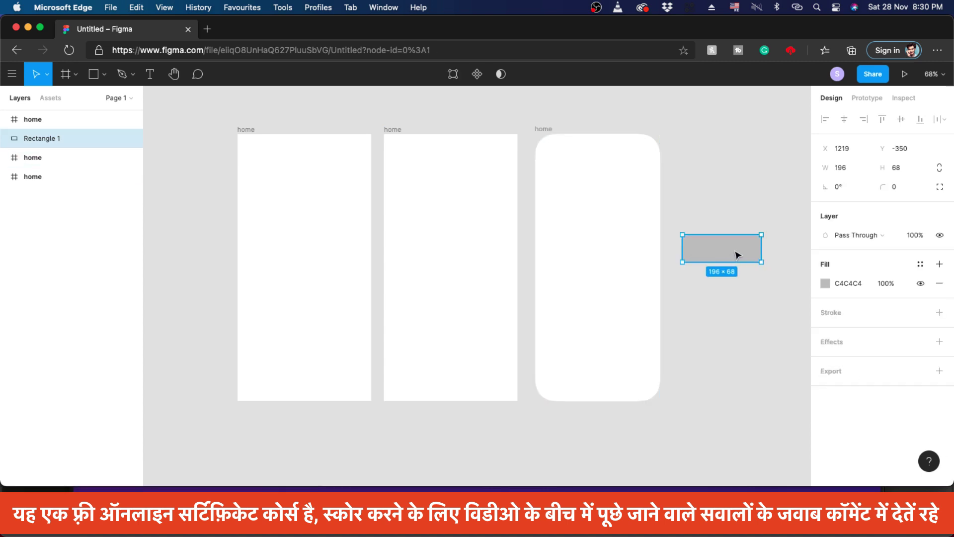
pyautogui.moveTo(737, 255); pyautogui.dragTo(465, 259)
pyautogui.click(720, 253)
pyautogui.click(613, 252)
pyautogui.click(549, 133)
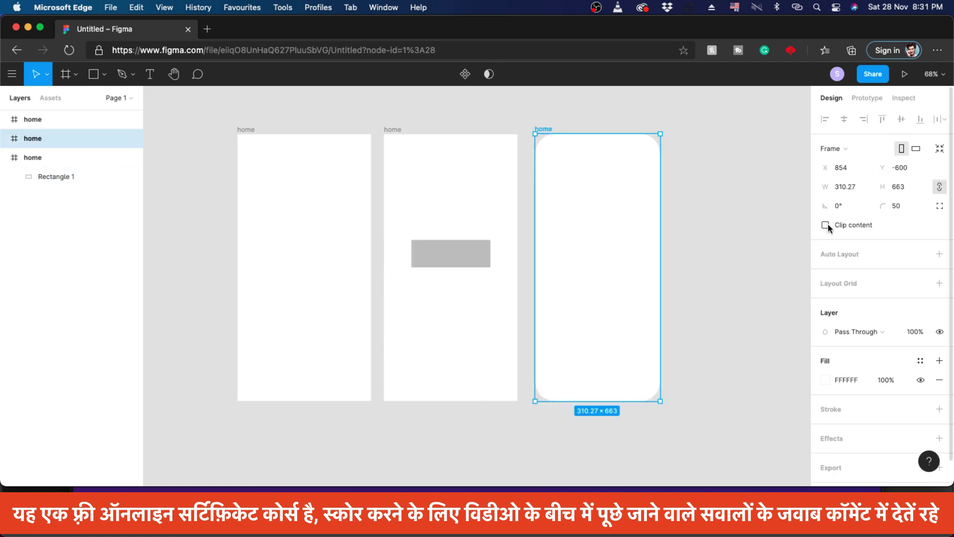
# Step: Move the rectangle into the third home frame so it overhangs the right edge, and shift it fully inside at X 36, Y 285
pyautogui.moveTo(450, 260); pyautogui.dragTo(643, 269)
pyautogui.click(709, 327)
pyautogui.click(718, 336)
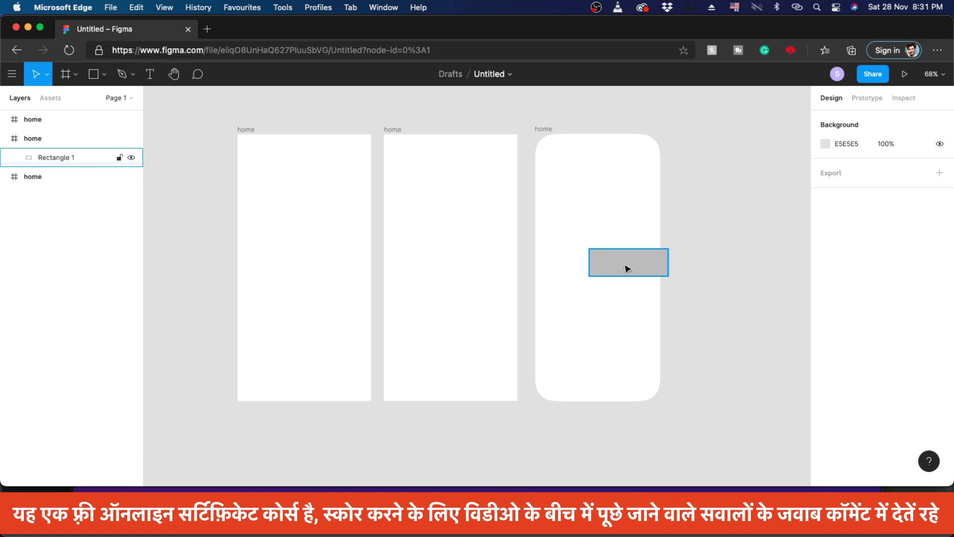
pyautogui.moveTo(624, 273); pyautogui.dragTo(590, 272)
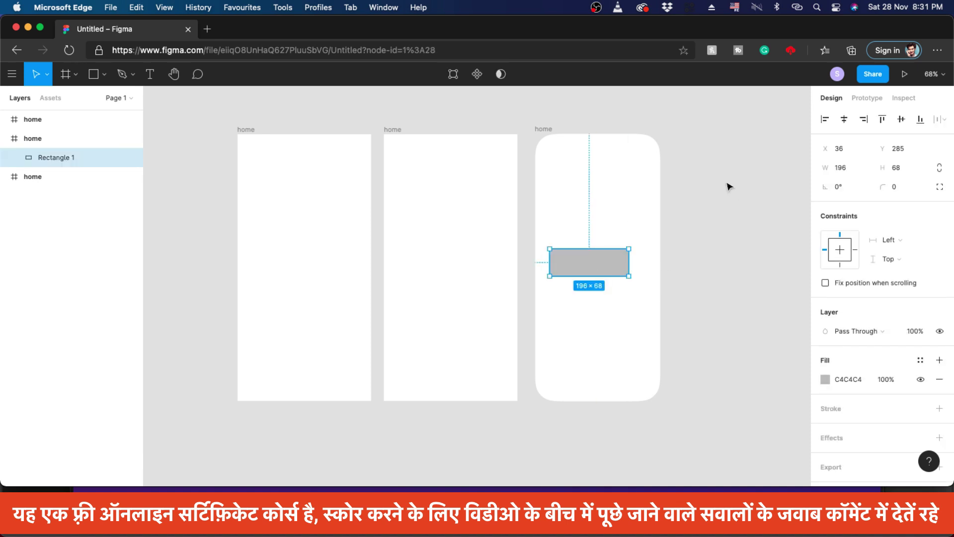
# Step: Turn on Clip content for the third home frame and move its rectangle across the frame's right edge, to about X 184, Y 284
pyautogui.click(542, 129)
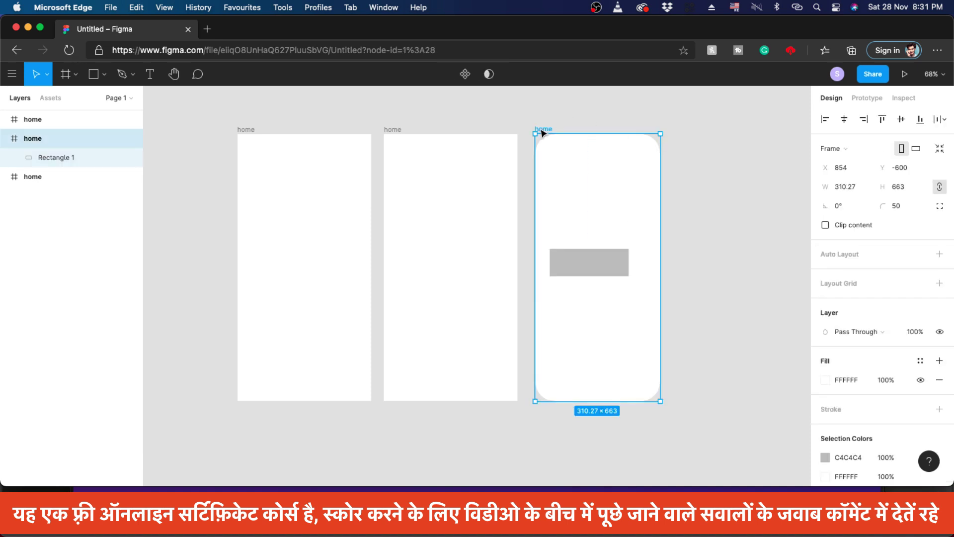
pyautogui.click(826, 225)
pyautogui.click(594, 275)
pyautogui.moveTo(575, 267); pyautogui.dragTo(637, 267)
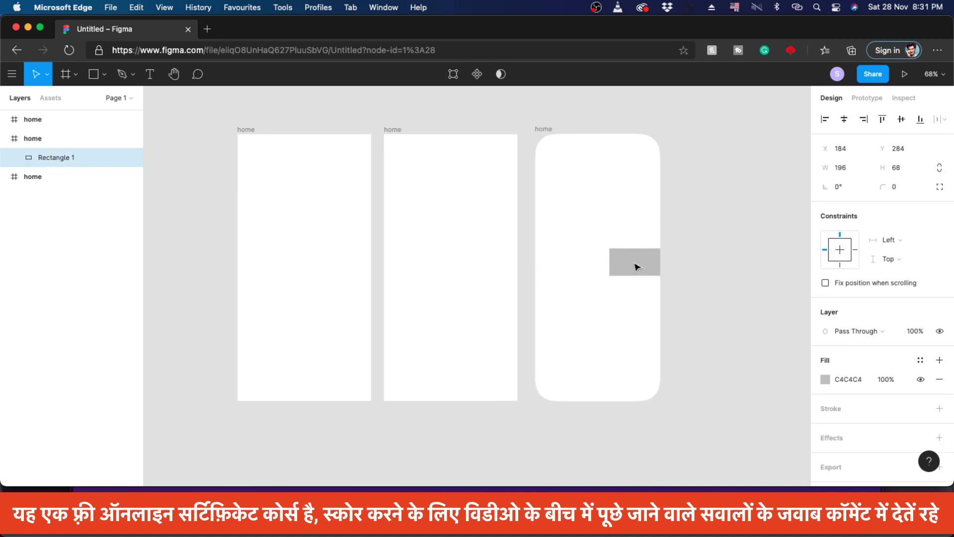
pyautogui.click(726, 291)
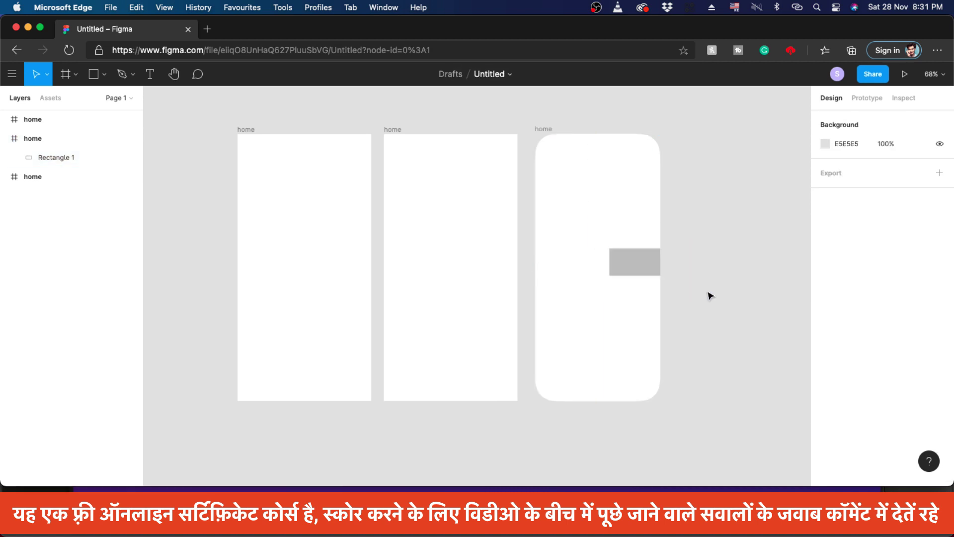
# Step: Set the third home frame's fill to solid red F51212, keeping the Solid fill type
pyautogui.click(542, 131)
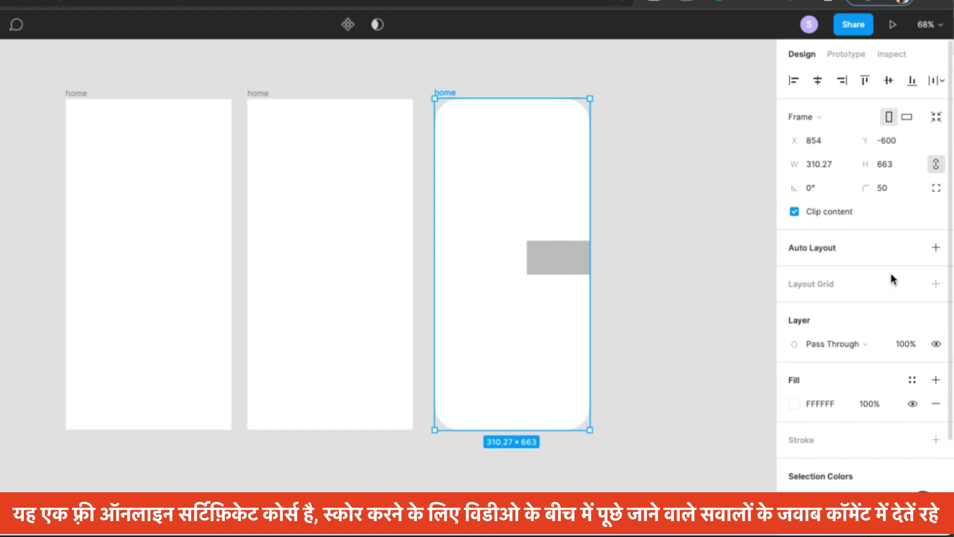
pyautogui.scroll(-3, 793, 348)
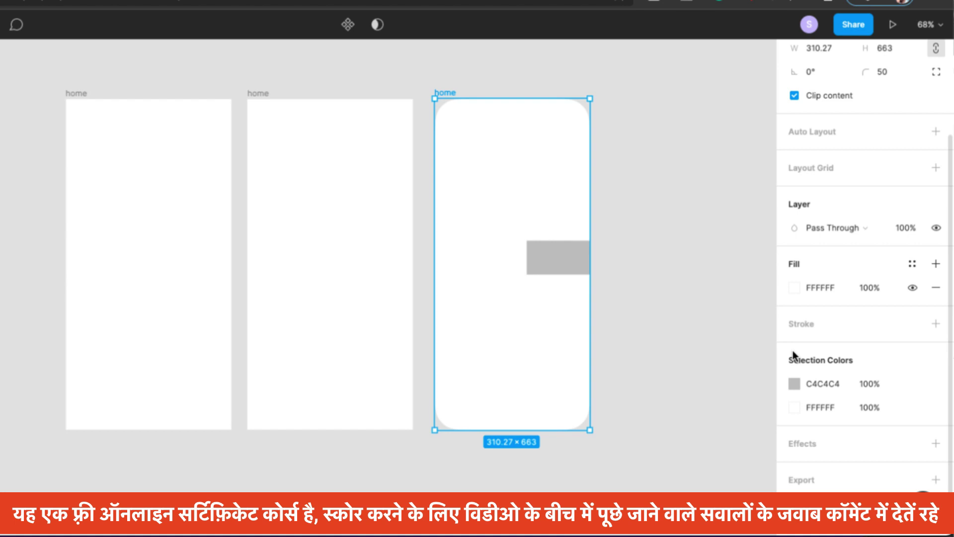
pyautogui.click(794, 288)
pyautogui.moveTo(749, 228); pyautogui.dragTo(763, 171)
pyautogui.click(634, 150)
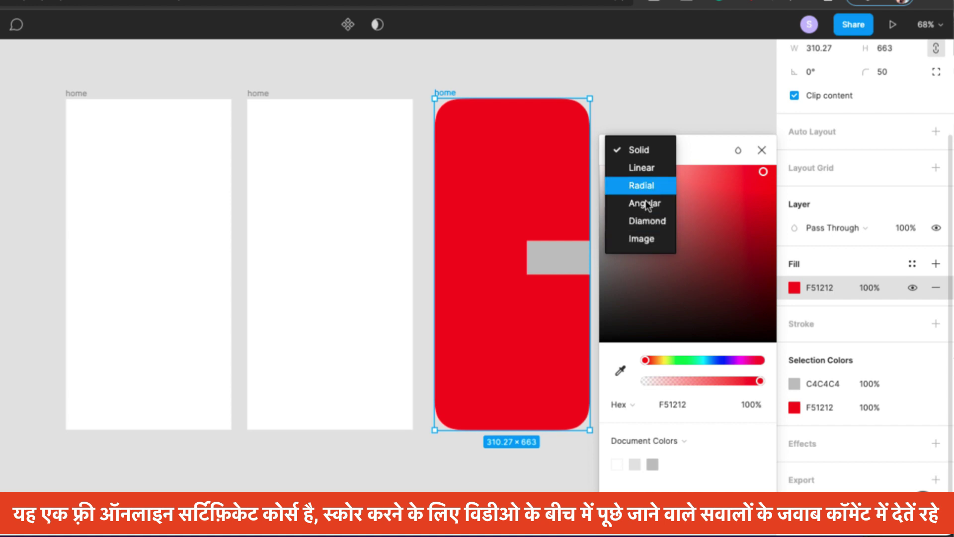
pyautogui.click(768, 178)
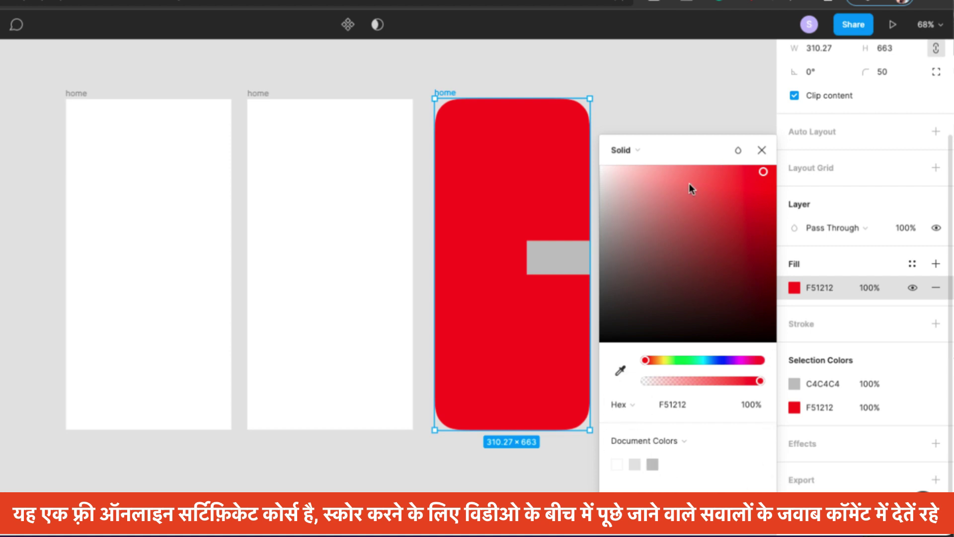
pyautogui.click(761, 150)
pyautogui.scroll(1, 793, 290)
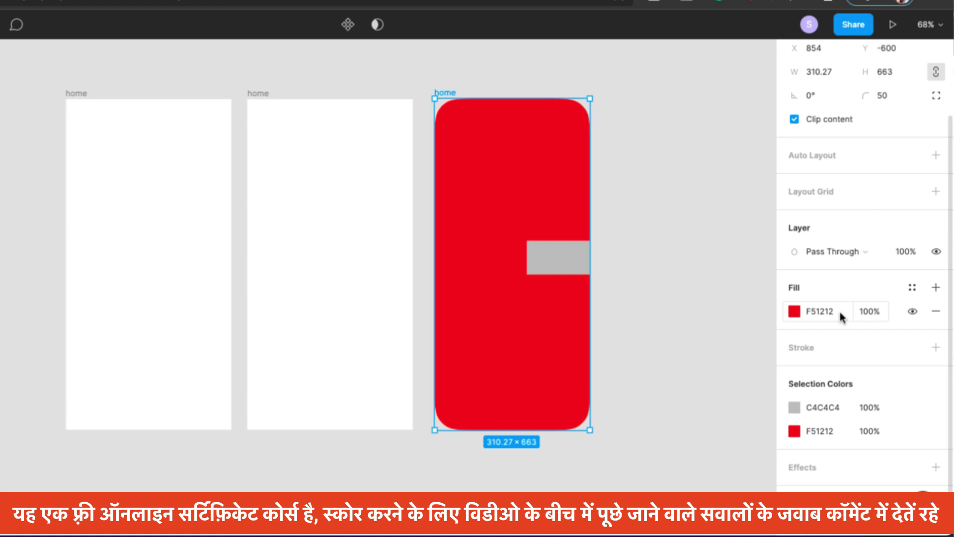
pyautogui.scroll(-2, 812, 370)
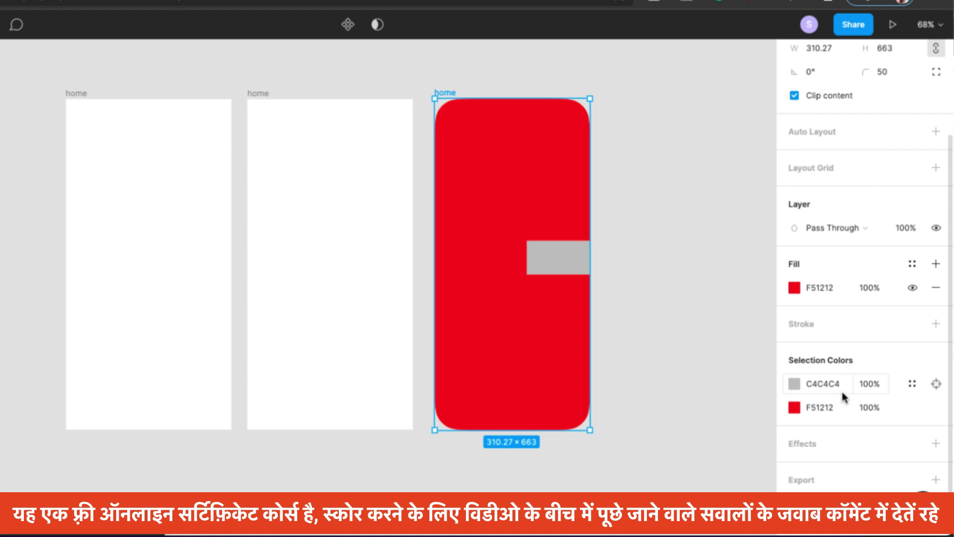
pyautogui.scroll(5, 656, 358)
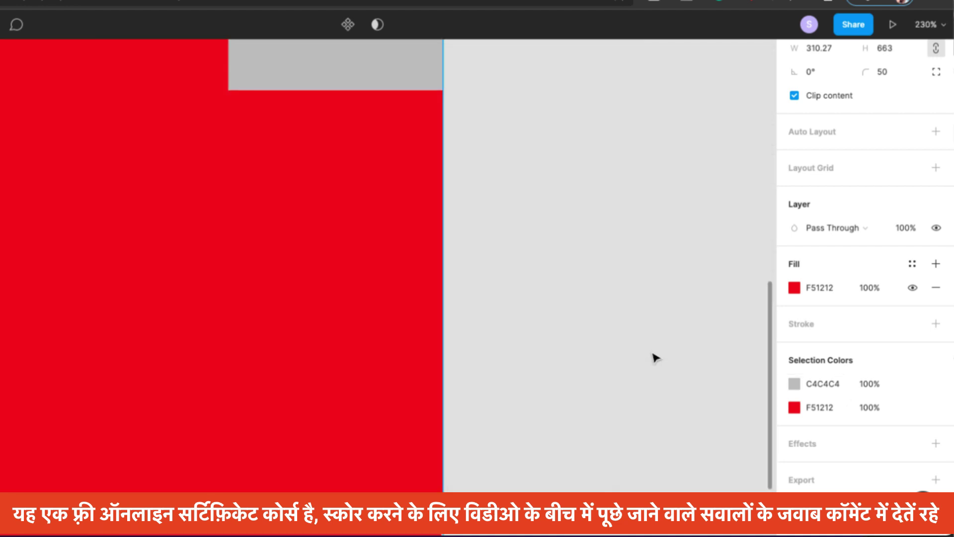
pyautogui.scroll(-5, 656, 358)
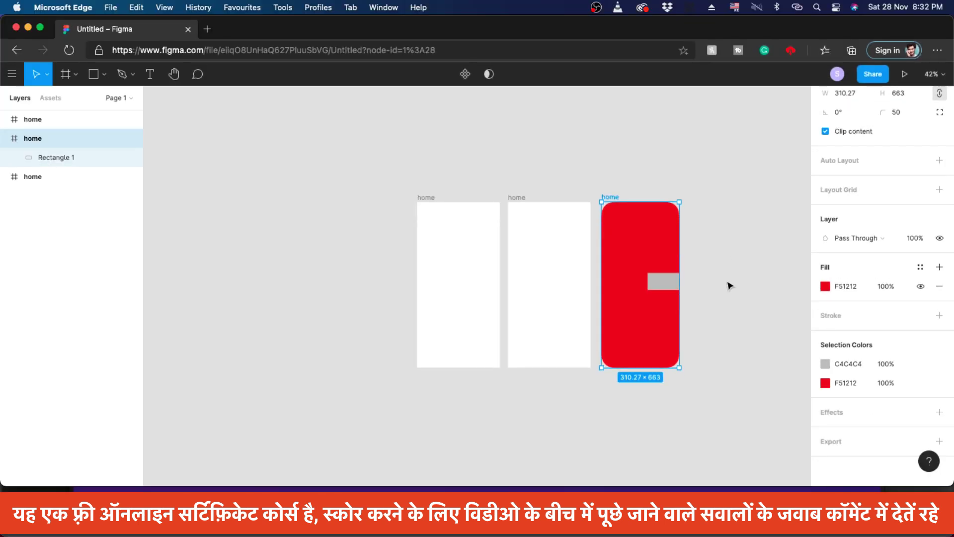
pyautogui.scroll(10, 698, 256)
pyautogui.scroll(-7, 699, 256)
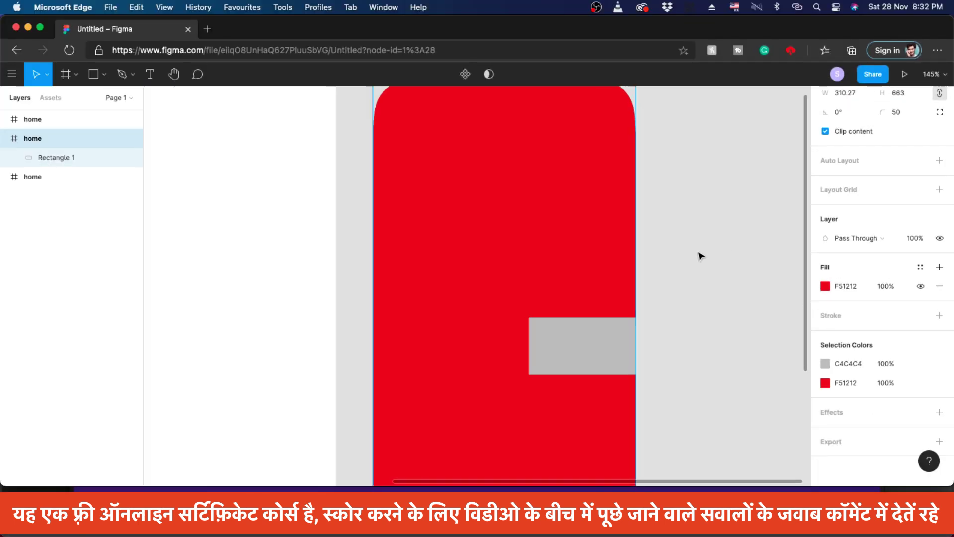
pyautogui.scroll(-2, 699, 256)
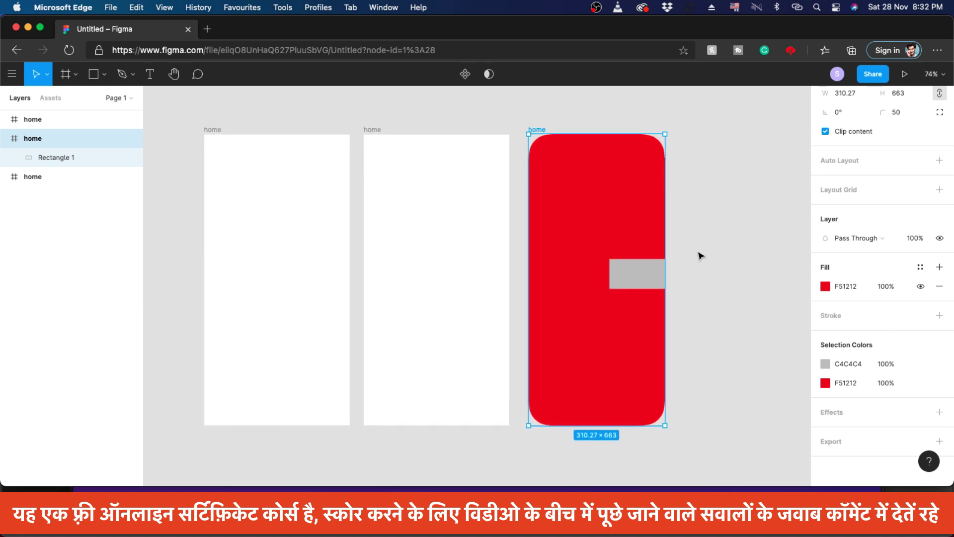